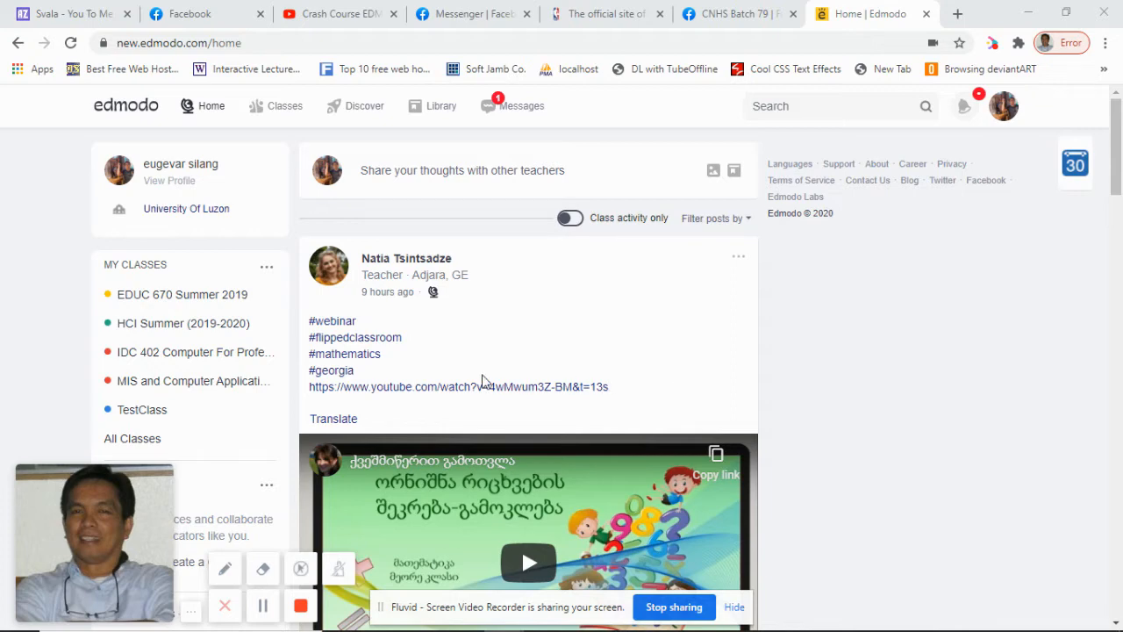
Open the TestClass class and start creating a new quiz in it
{"action": "left_click", "coordinate": [146, 413]}
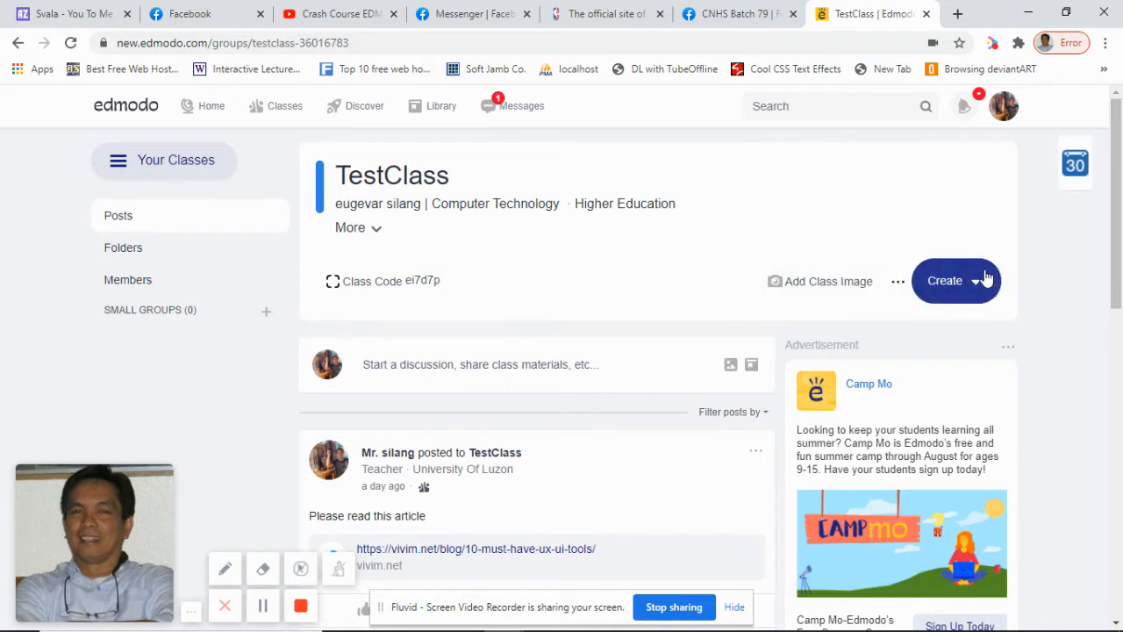
{"action": "left_click", "coordinate": [939, 289]}
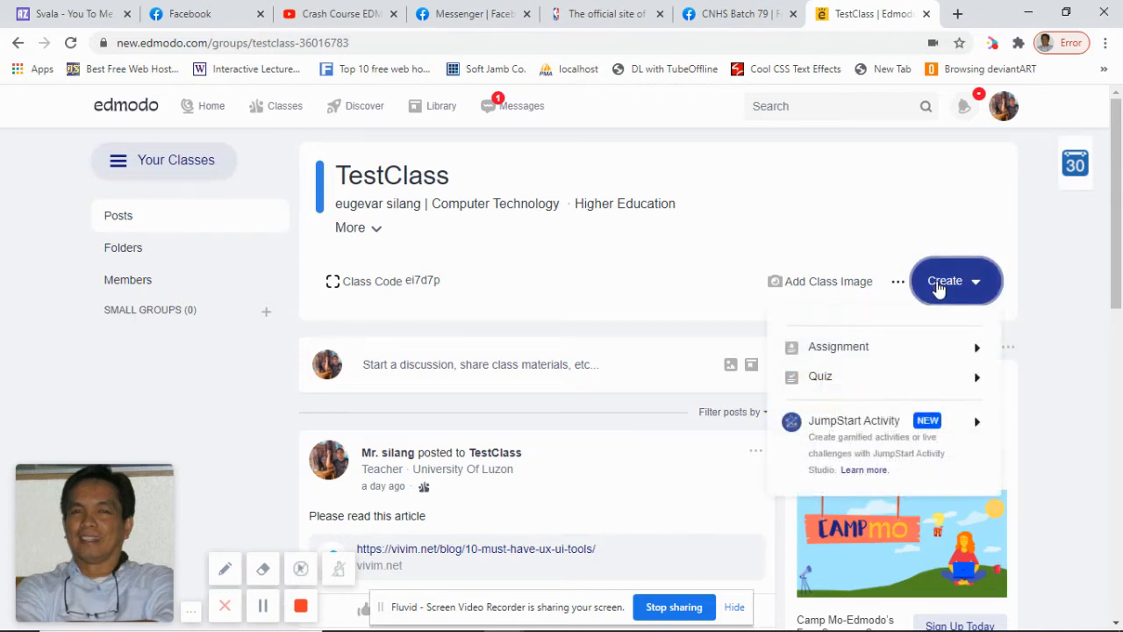
{"action": "mouse_move", "coordinate": [851, 386]}
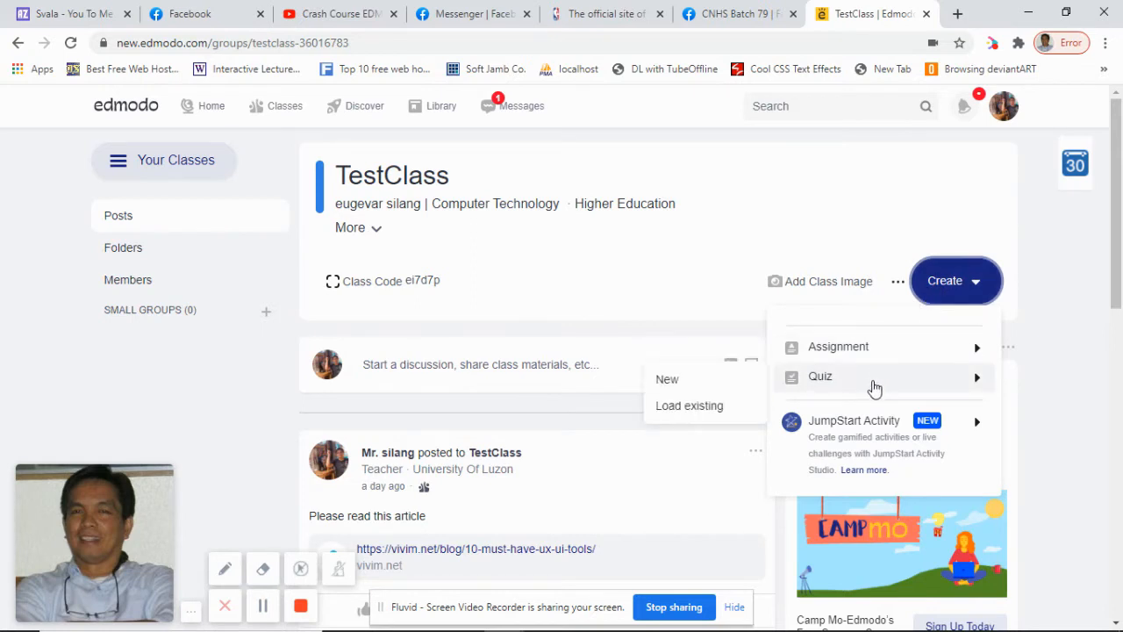
{"action": "left_click", "coordinate": [697, 386]}
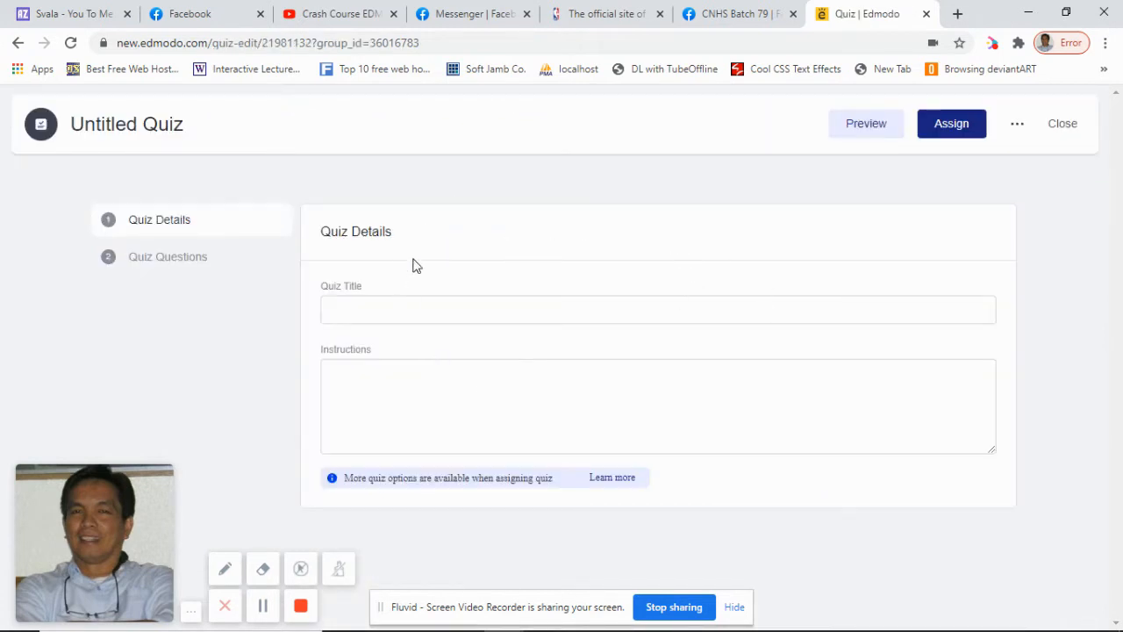
Title the quiz "Quiz No 1" and enter the instructions "Select the best answer"
{"action": "left_click", "coordinate": [363, 313]}
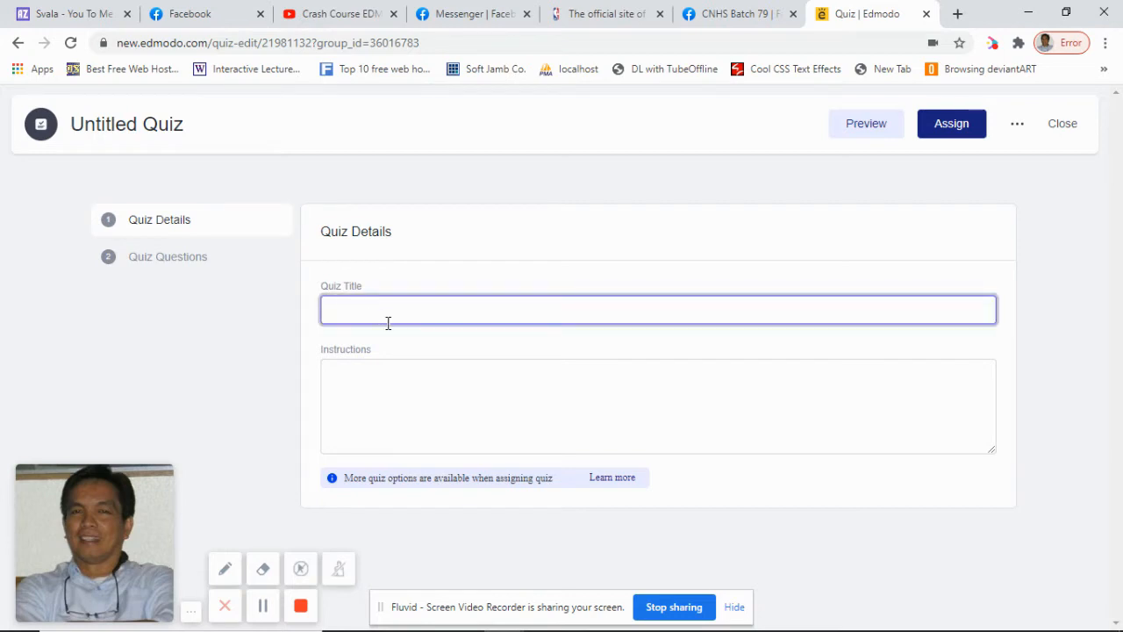
{"action": "type", "text": "Quiz No"}
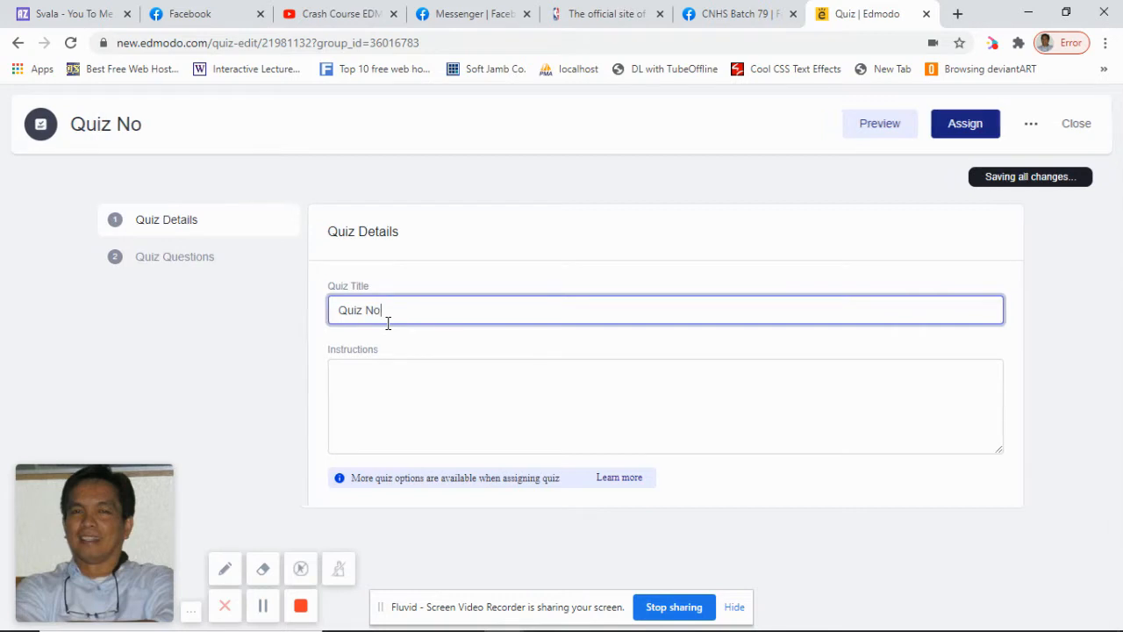
{"action": "type", "text": " 1"}
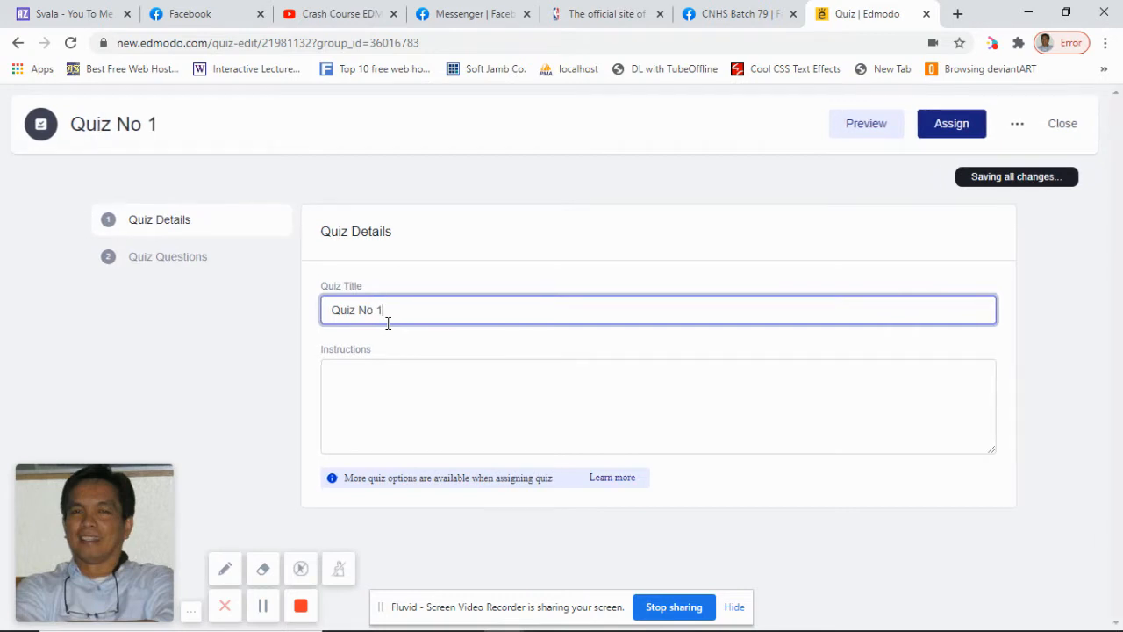
{"action": "left_click", "coordinate": [381, 377]}
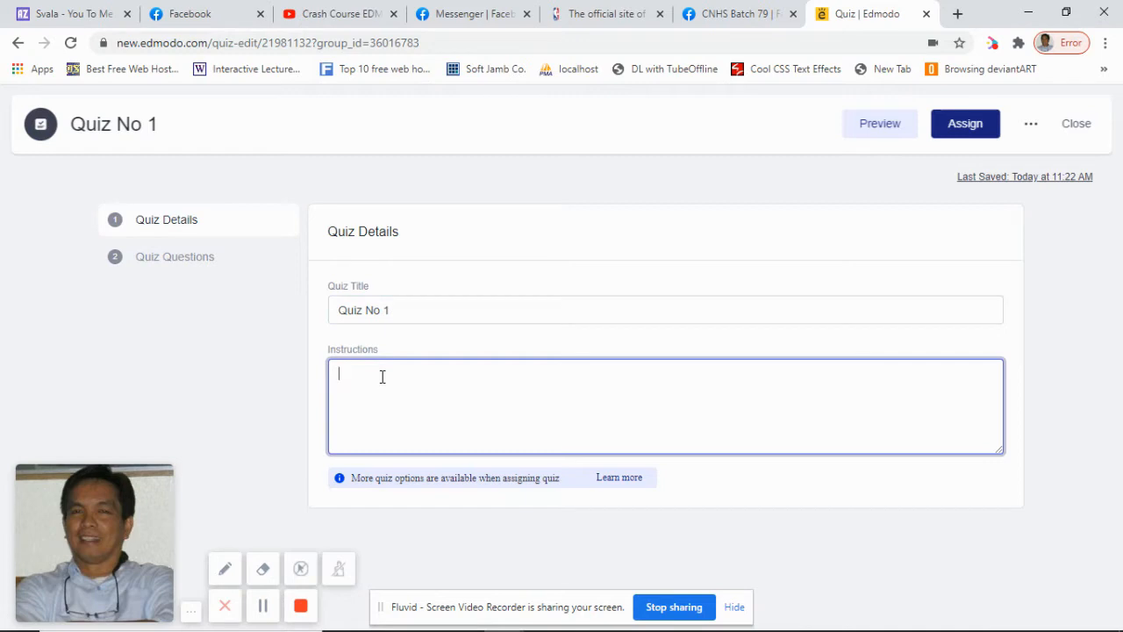
{"action": "type", "text": "Select "}
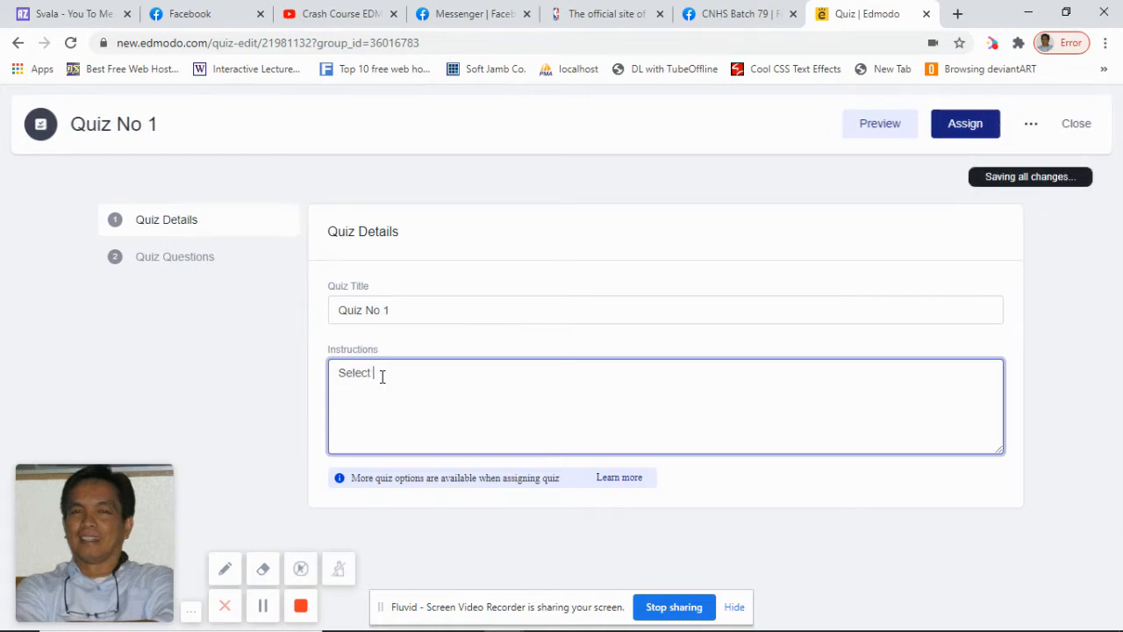
{"action": "type", "text": "the best "}
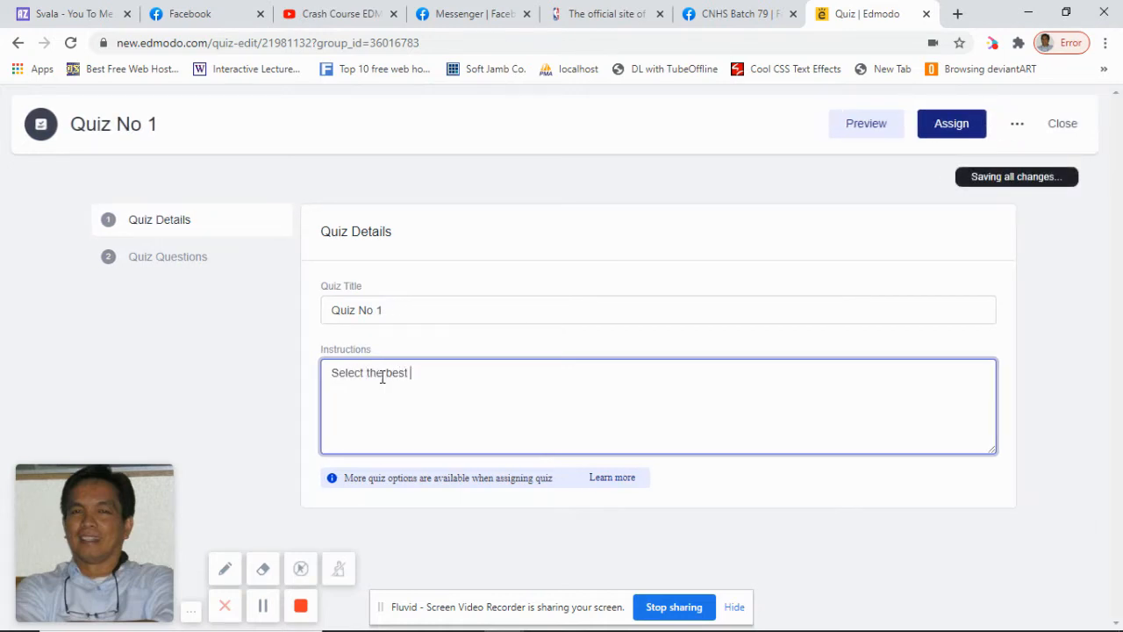
{"action": "type", "text": "answer"}
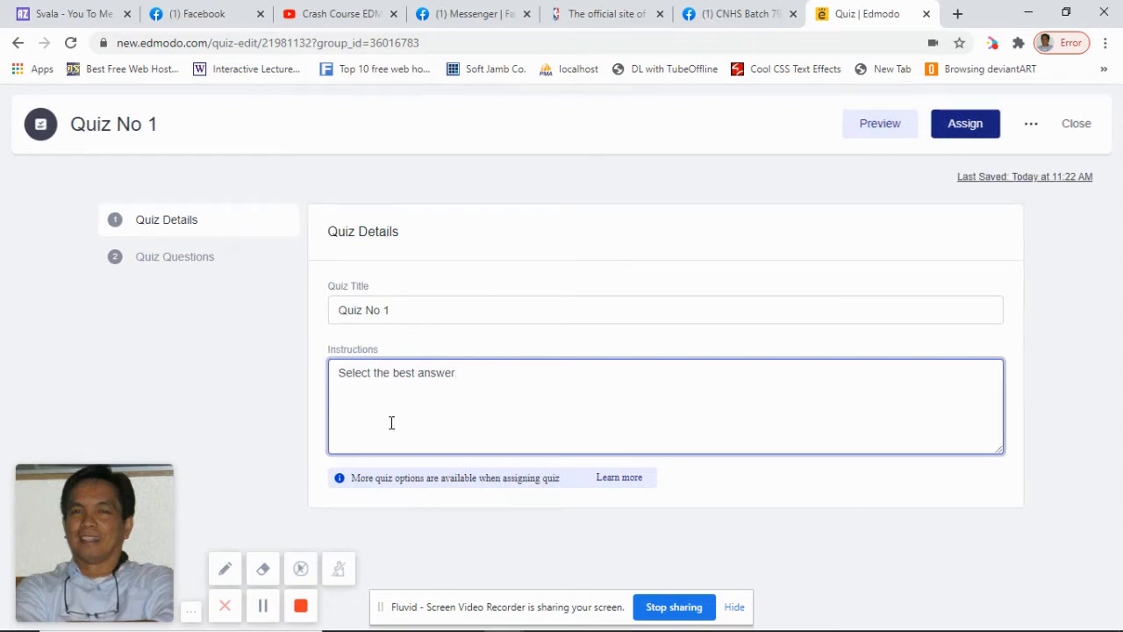
Go to the quiz questions and choose Multiple Choice as the type of question 1
{"action": "left_click", "coordinate": [173, 265]}
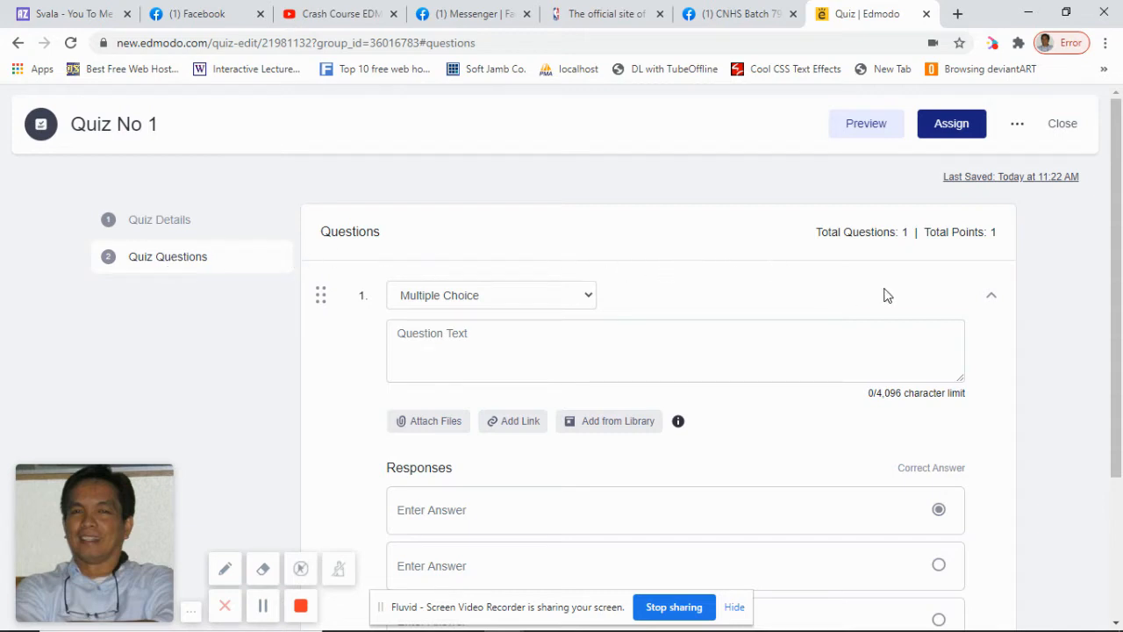
{"action": "left_click", "coordinate": [587, 300]}
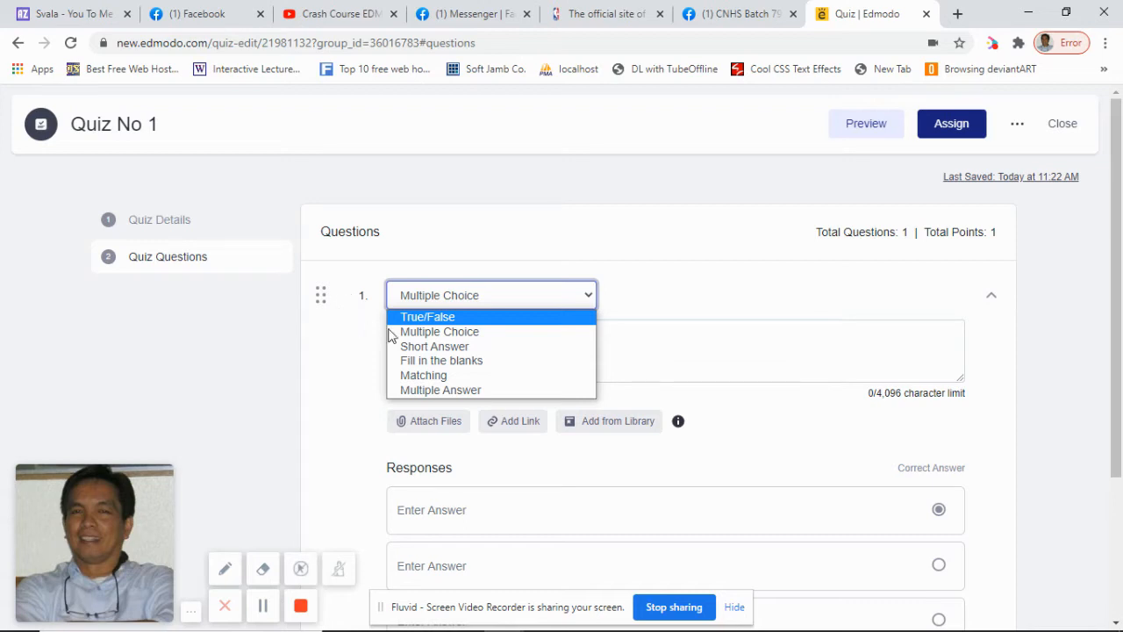
{"action": "left_click", "coordinate": [427, 332]}
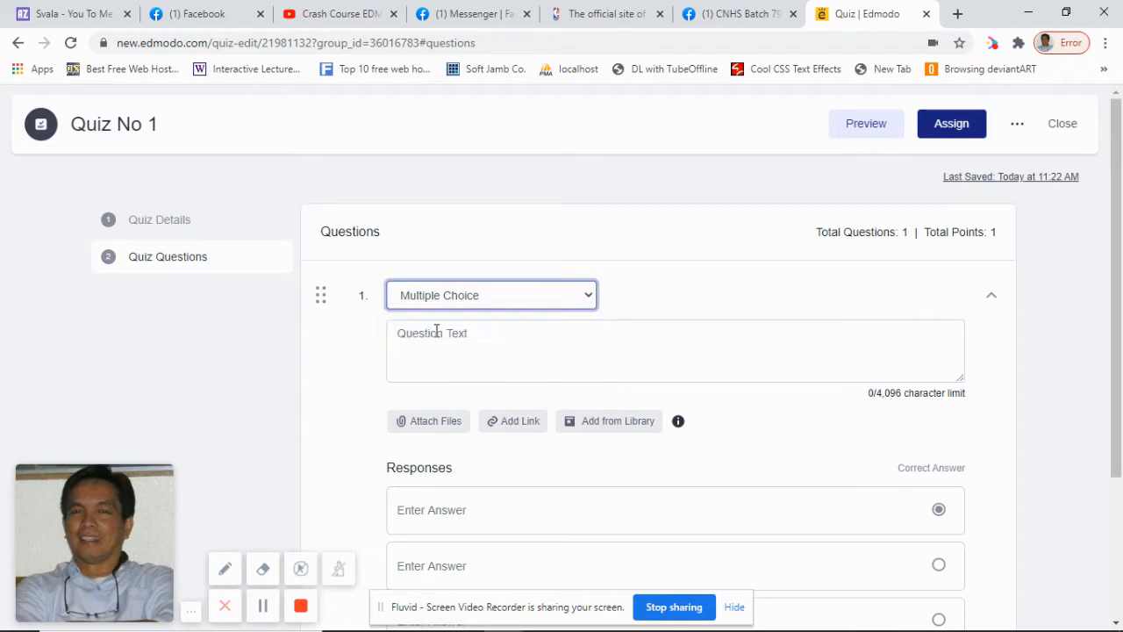
Enter question 1's text: "An electronic device capabel of accepting data, storing data, processing data and producing the desired information."
{"action": "left_click", "coordinate": [475, 340]}
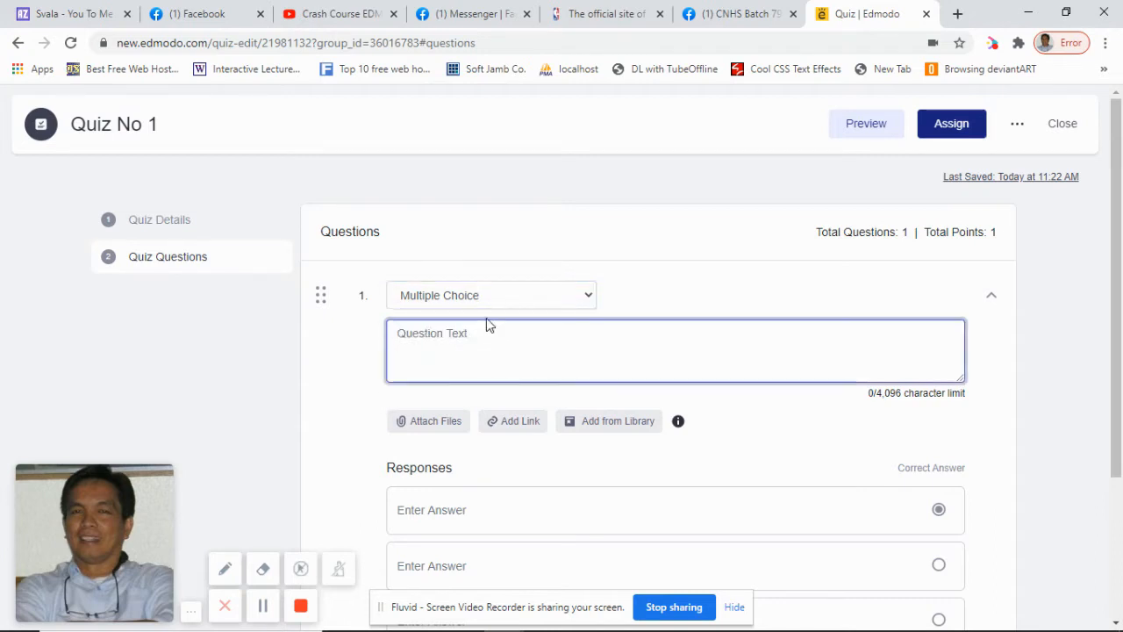
{"action": "type", "text": "A device use"}
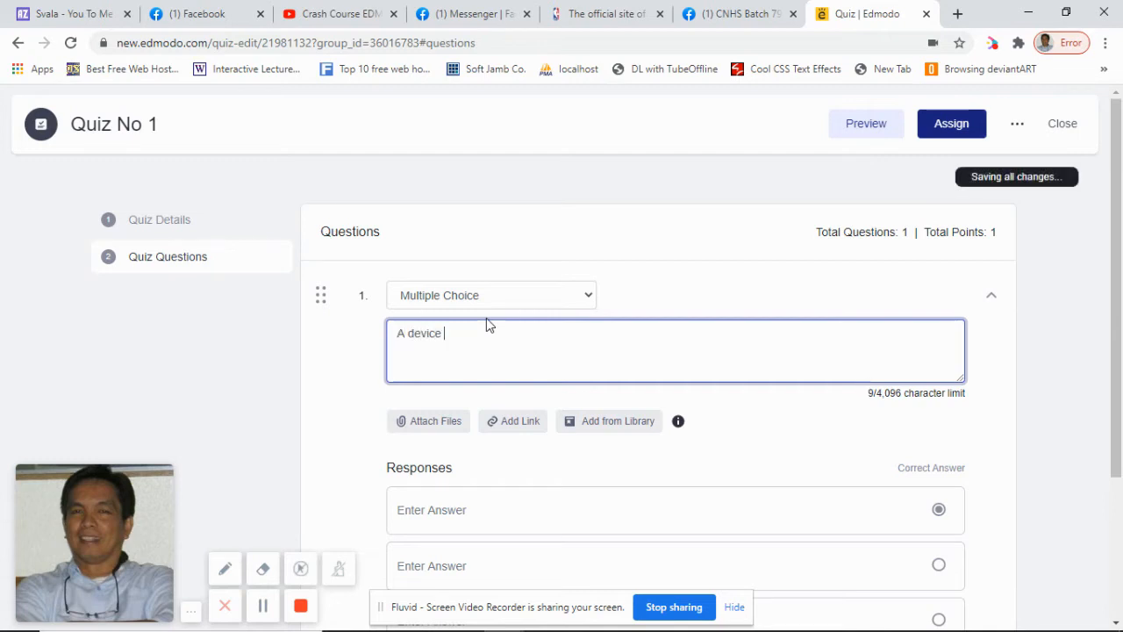
{"action": "type", "text": "d"}
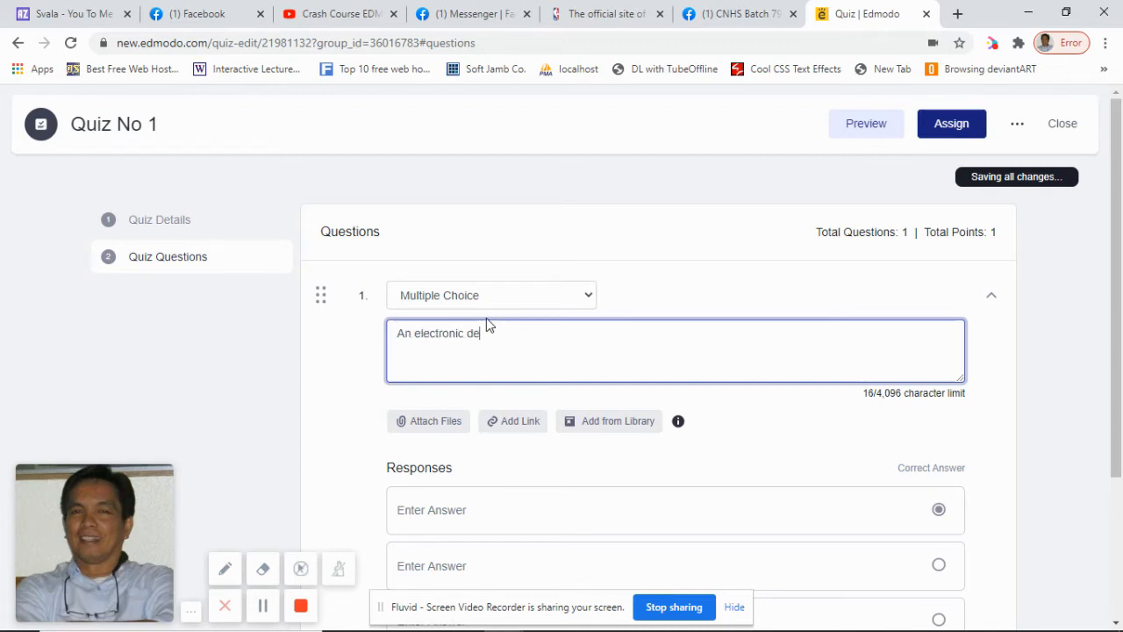
{"action": "type", "text": "vice"}
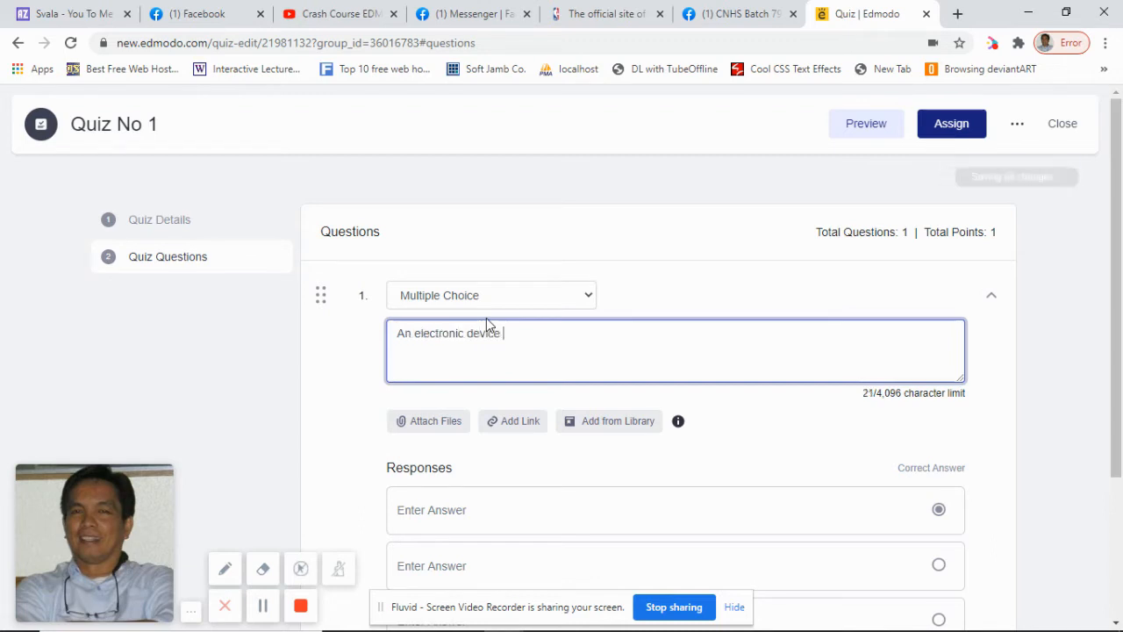
{"action": "type", "text": " capabel"}
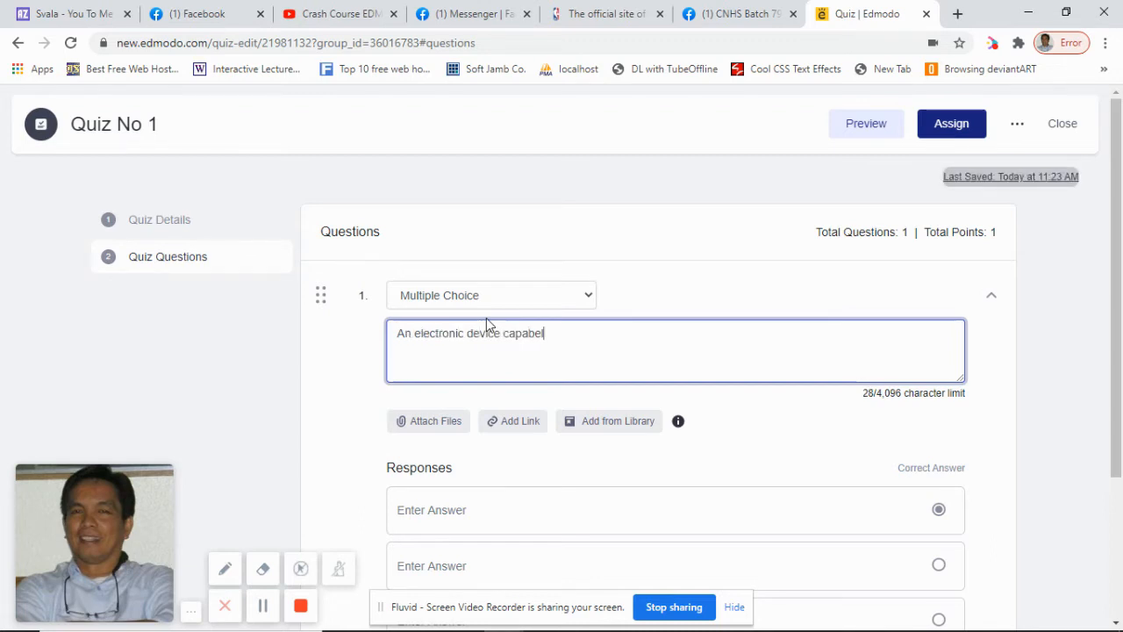
{"action": "type", "text": " of calc"}
{"action": "key", "text": "BackSpace"}
{"action": "key", "text": "BackSpace"}
{"action": "key", "text": "BackSpace"}
{"action": "type", "text": "ccepting da"}
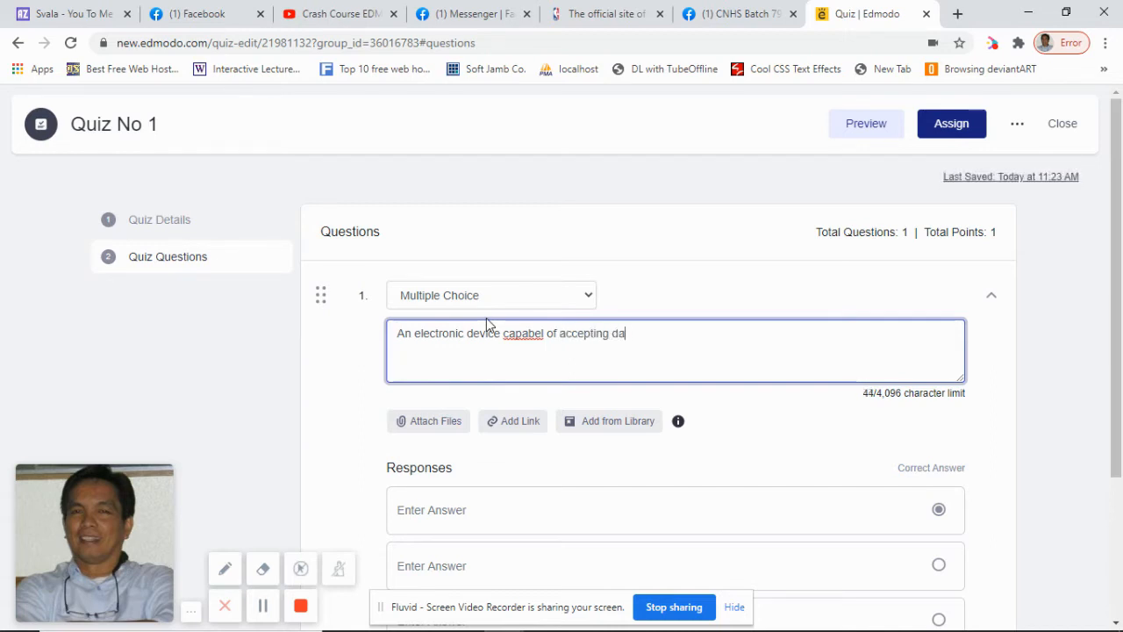
{"action": "type", "text": "ta, storing data, processing data and producing the desired in"}
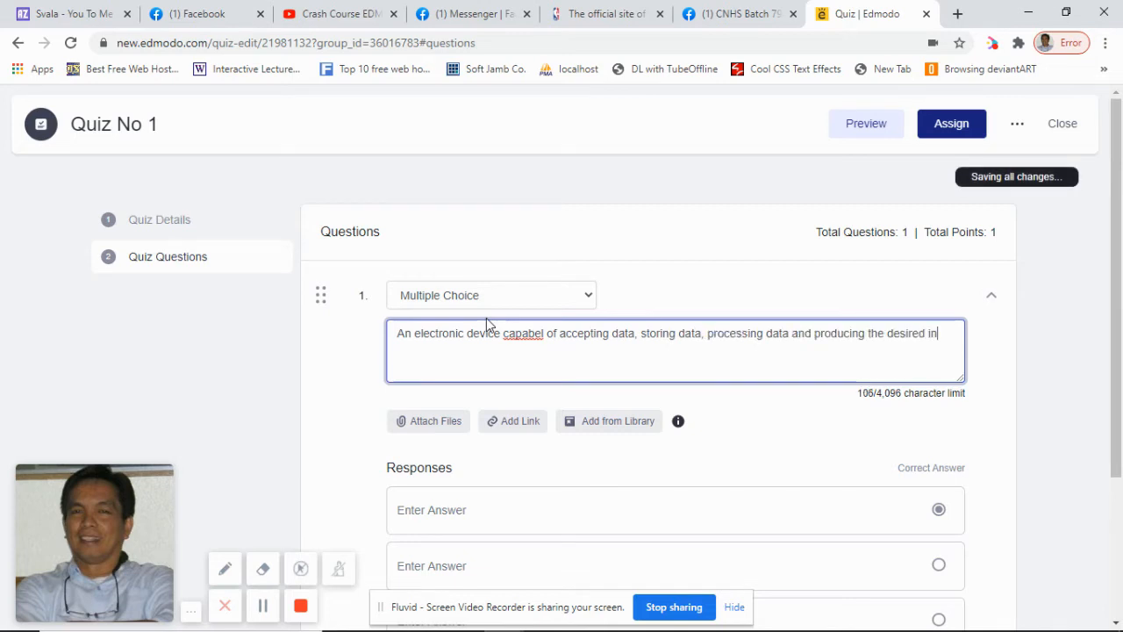
{"action": "type", "text": "formation."}
Fill in question 1's responses with Data, Information and Computer, and mark Computer as the correct answer
{"action": "scroll", "coordinate": [764, 402], "scroll_direction": "down", "scroll_amount": 1}
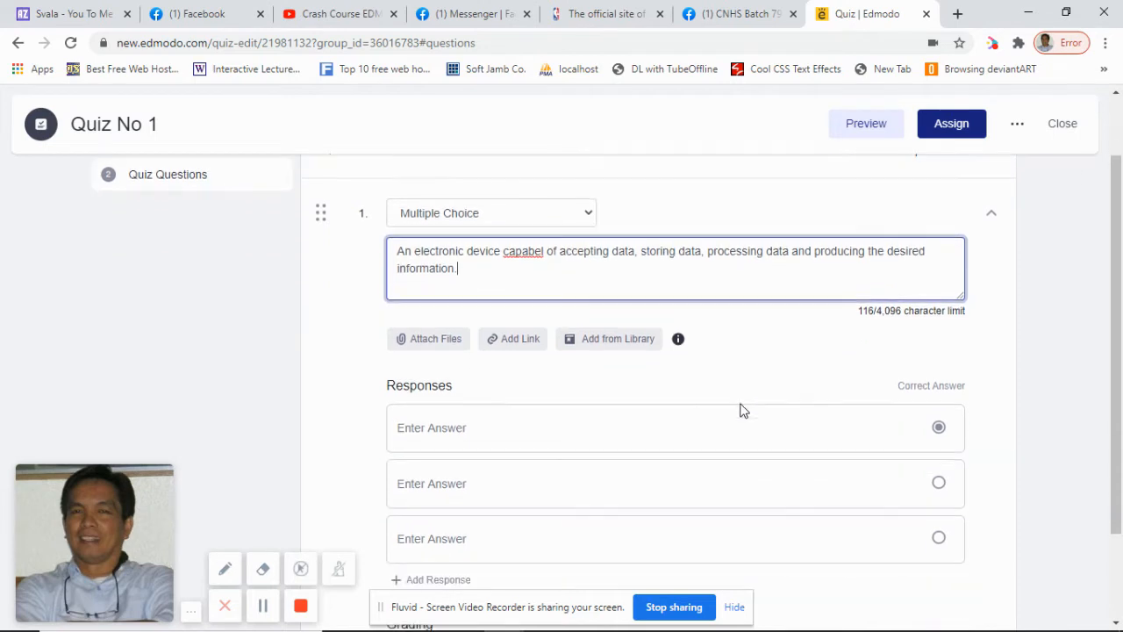
{"action": "left_click", "coordinate": [478, 429]}
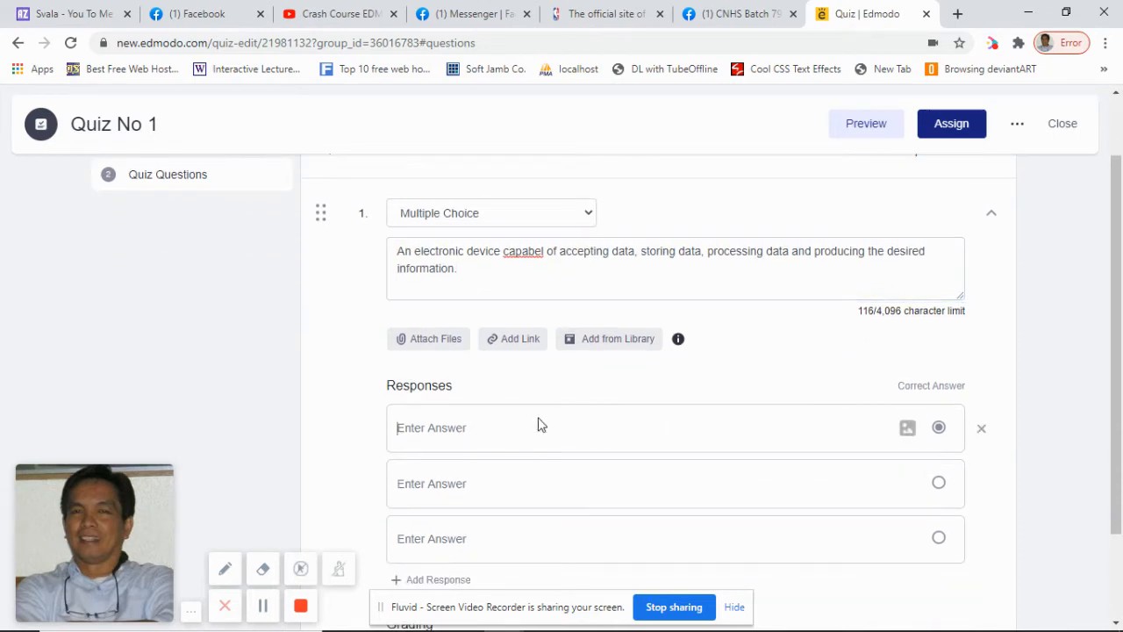
{"action": "type", "text": "Data"}
{"action": "left_click", "coordinate": [527, 482]}
{"action": "type", "text": "Information"}
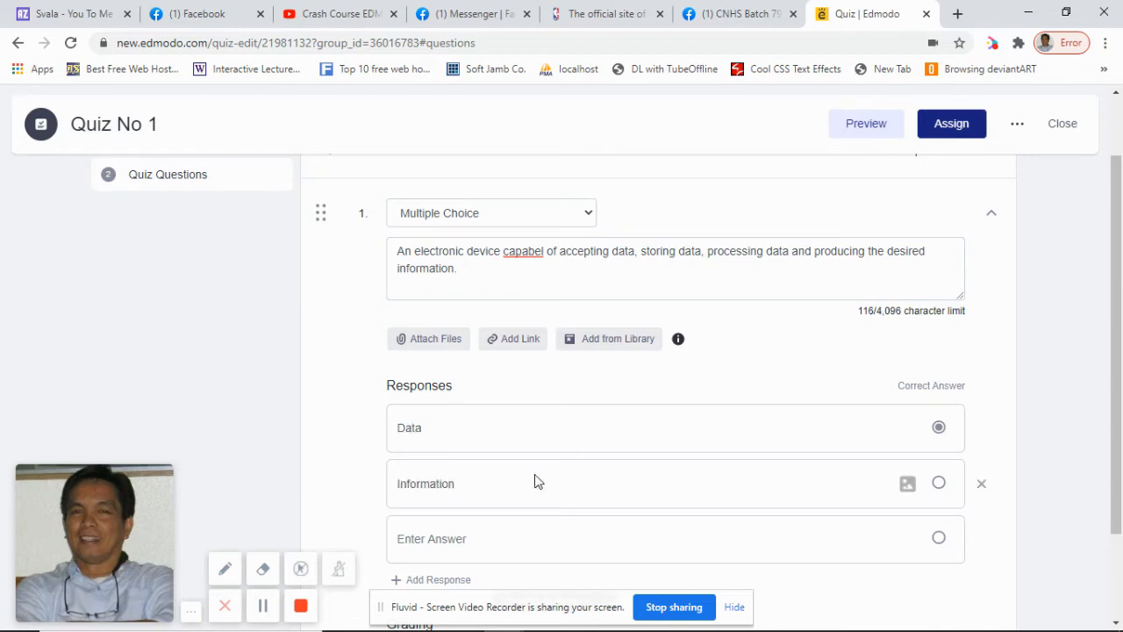
{"action": "left_click", "coordinate": [473, 531]}
{"action": "type", "text": "Computer"}
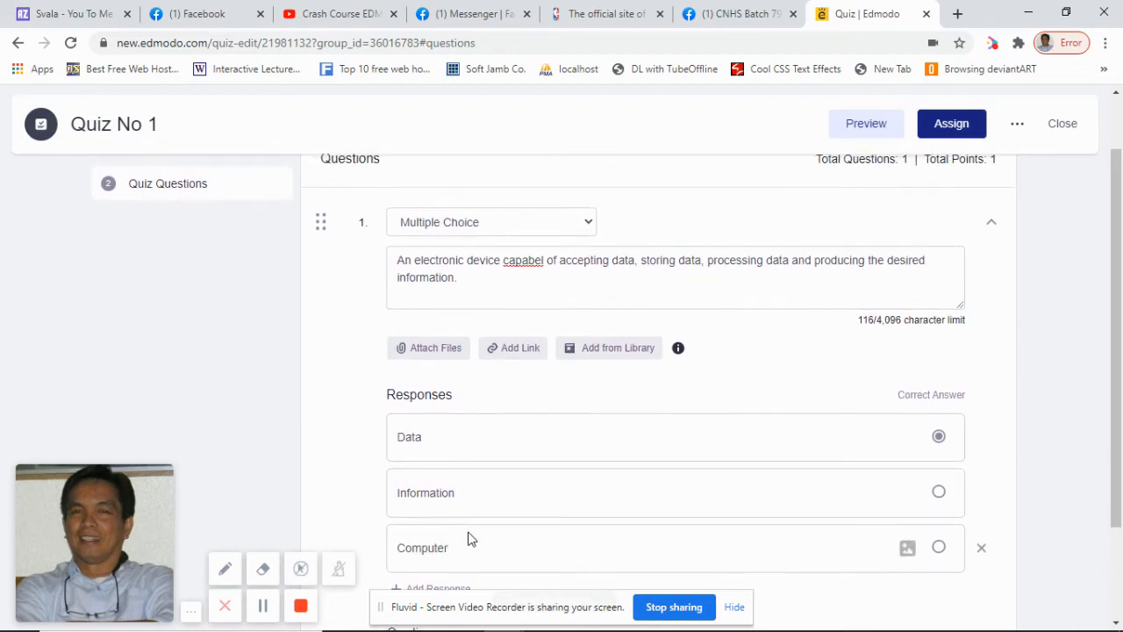
{"action": "scroll", "coordinate": [447, 535], "scroll_direction": "down", "scroll_amount": 1}
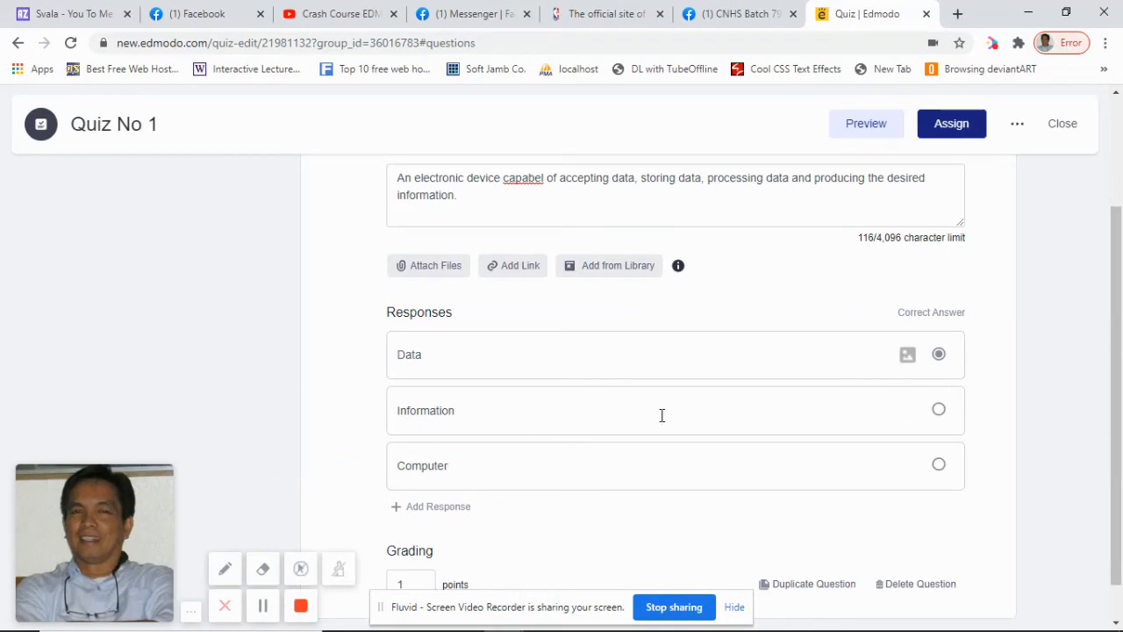
{"action": "left_click", "coordinate": [937, 466]}
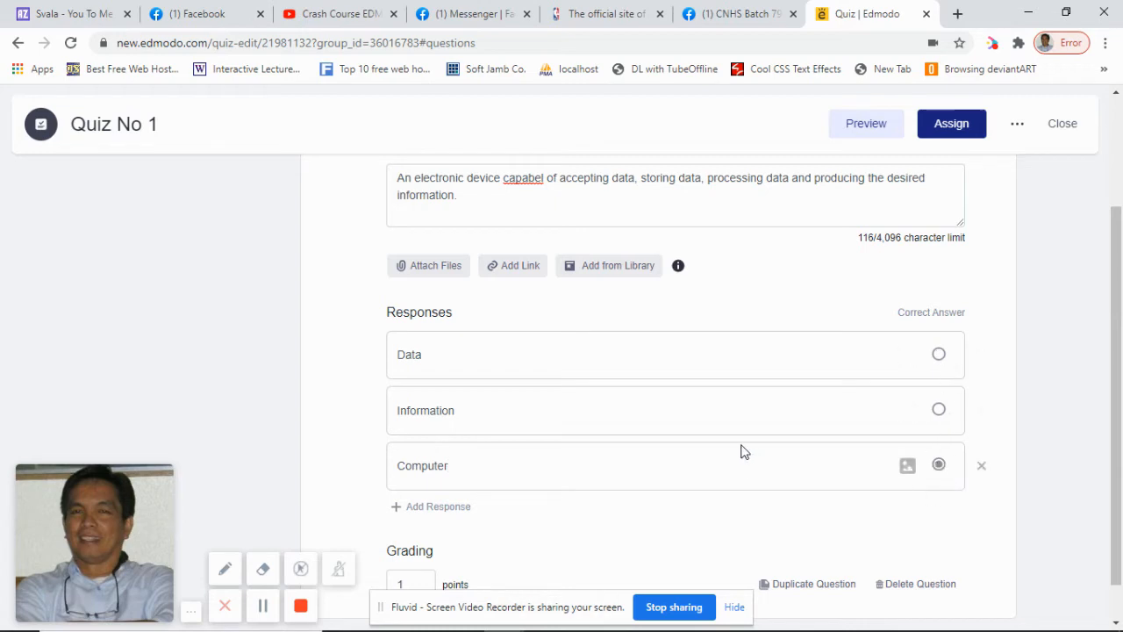
Move the screen-sharing notice out of the way and add a new question below question 1
{"action": "scroll", "coordinate": [702, 460], "scroll_direction": "down", "scroll_amount": 1}
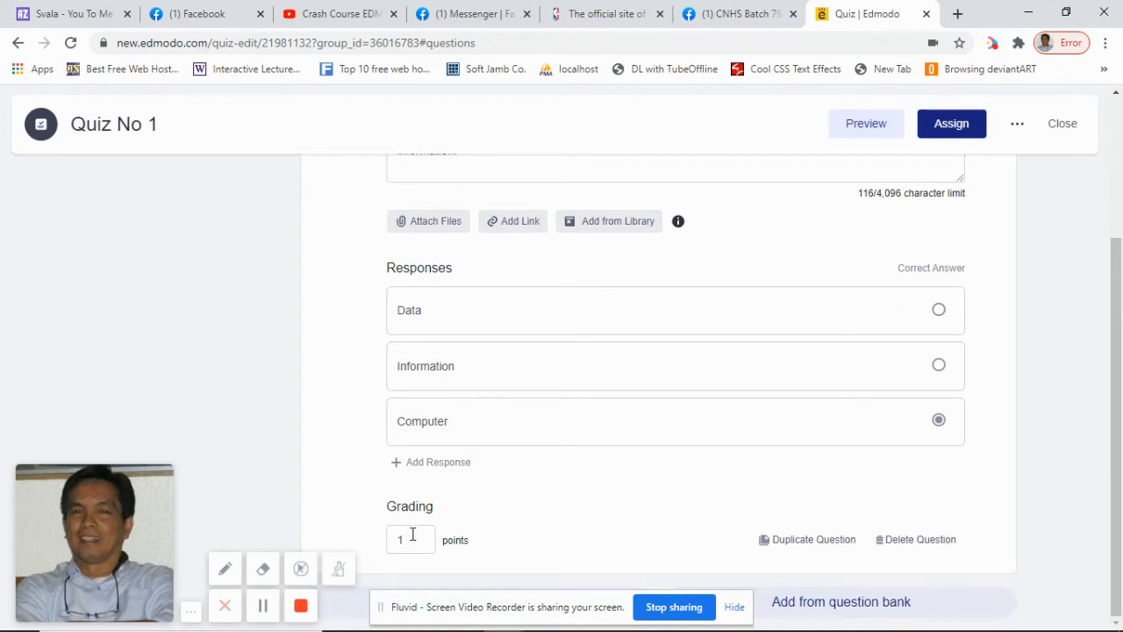
{"action": "scroll", "coordinate": [596, 478], "scroll_direction": "up", "scroll_amount": 3}
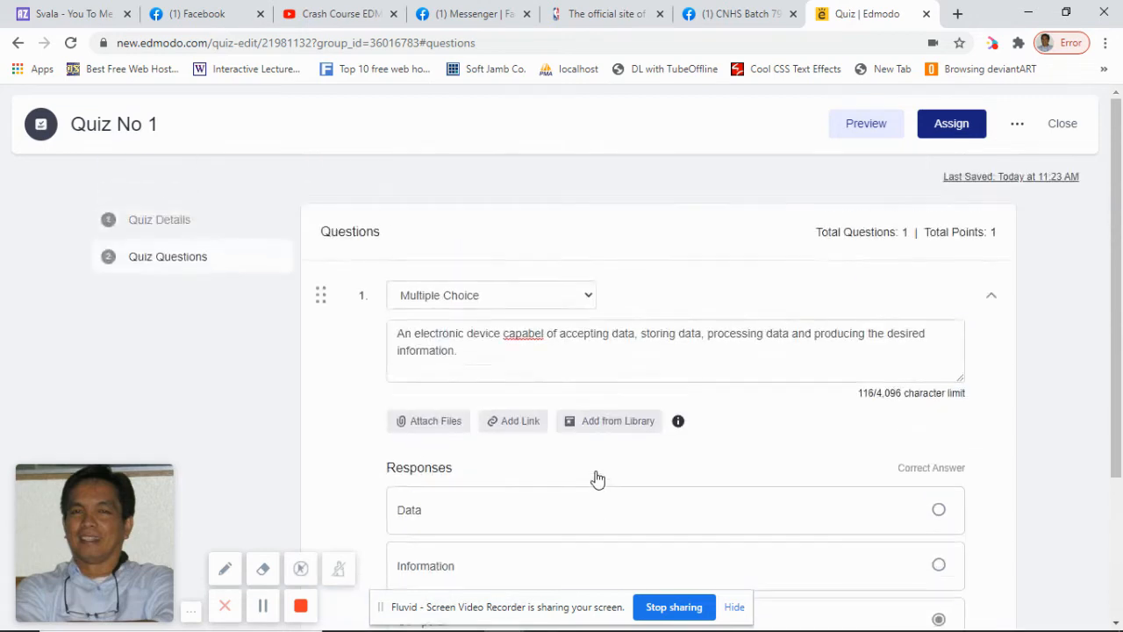
{"action": "scroll", "coordinate": [597, 478], "scroll_direction": "down", "scroll_amount": 2}
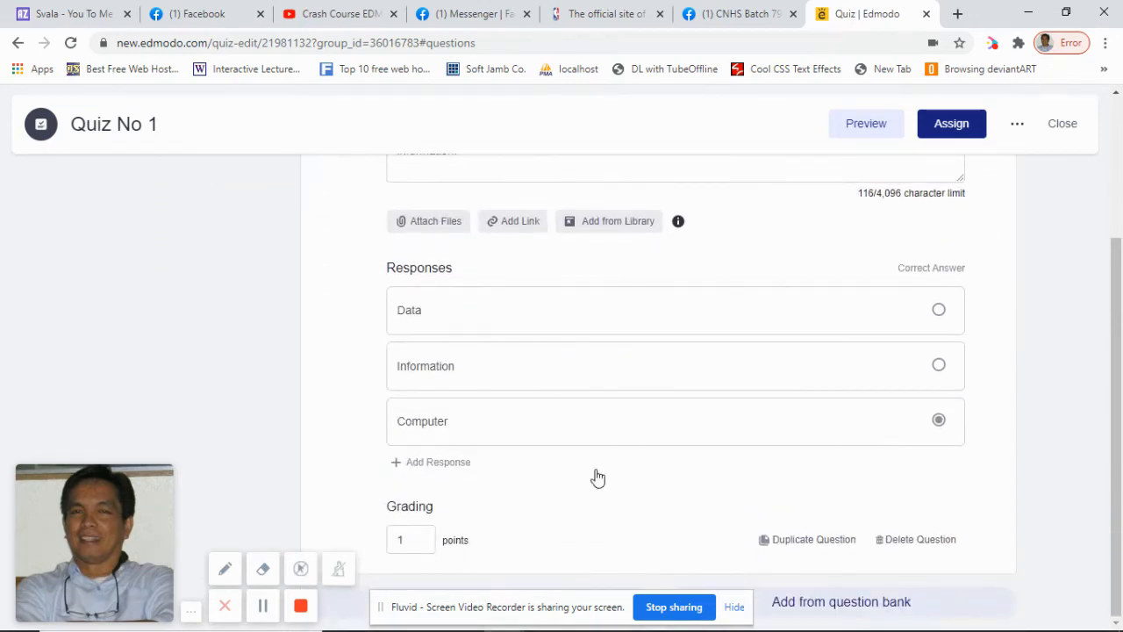
{"action": "scroll", "coordinate": [597, 479], "scroll_direction": "up", "scroll_amount": 3}
{"action": "scroll", "coordinate": [597, 478], "scroll_direction": "down", "scroll_amount": 3}
{"action": "left_click_drag", "start_coordinate": [482, 601], "coordinate": [790, 547]}
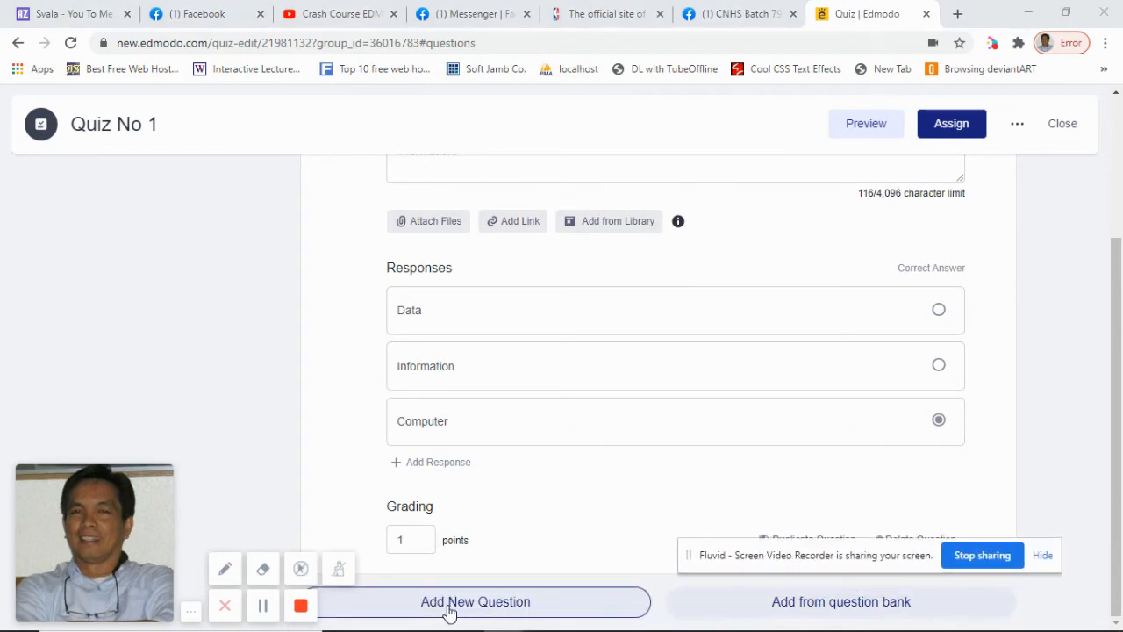
{"action": "left_click", "coordinate": [449, 608]}
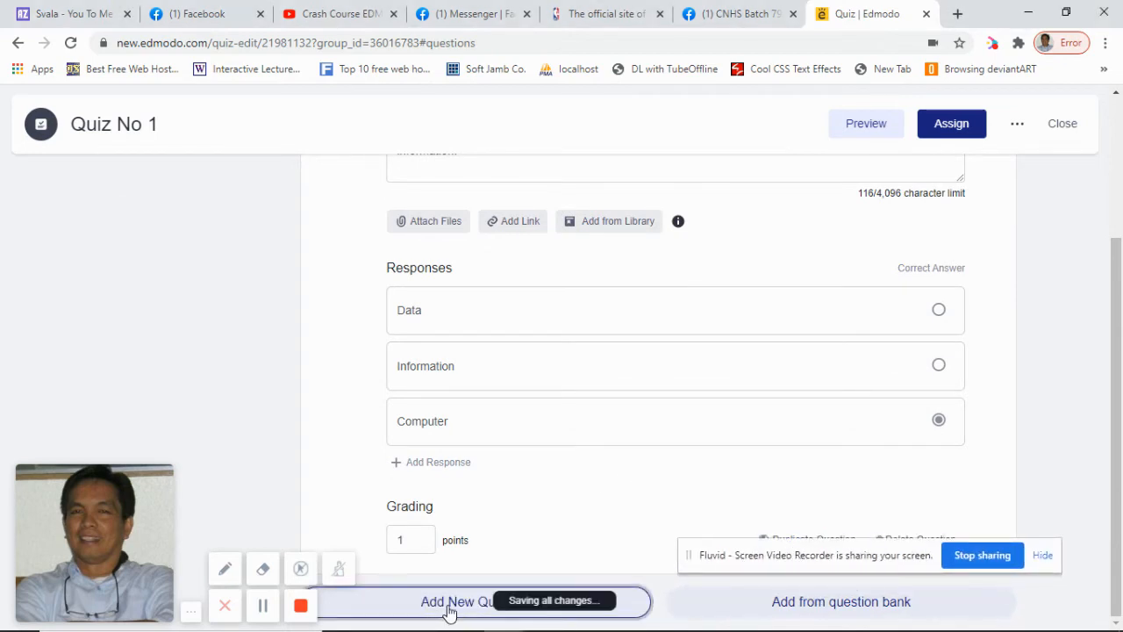
Change the type of question 2 to Fill in the blanks
{"action": "scroll", "coordinate": [550, 474], "scroll_direction": "up", "scroll_amount": 5}
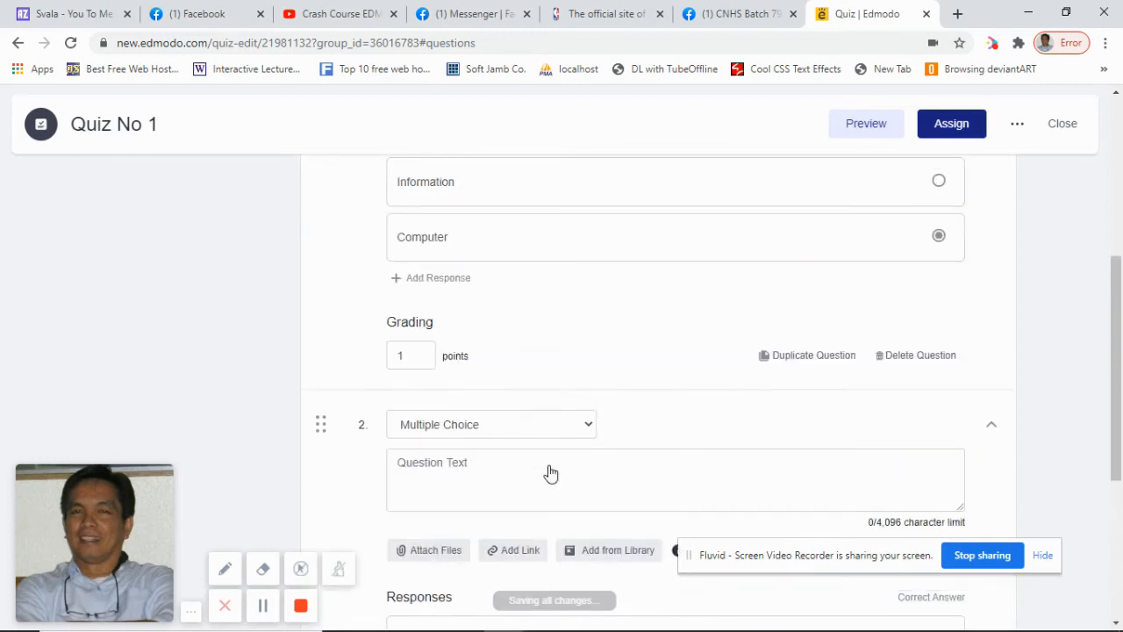
{"action": "scroll", "coordinate": [550, 465], "scroll_direction": "down", "scroll_amount": 3}
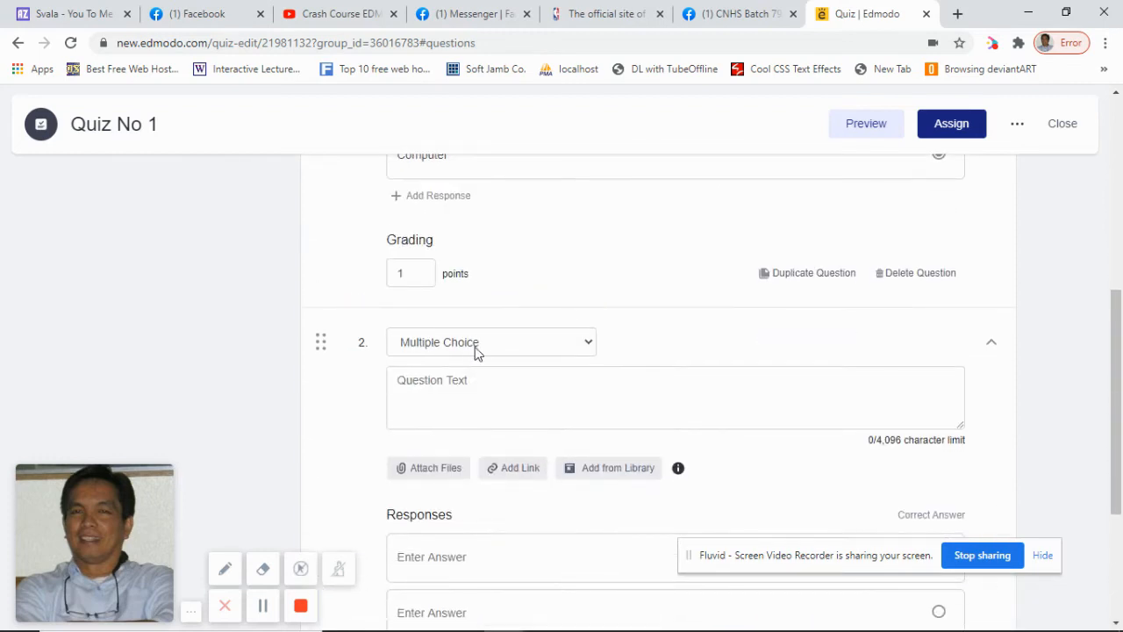
{"action": "left_click", "coordinate": [586, 344]}
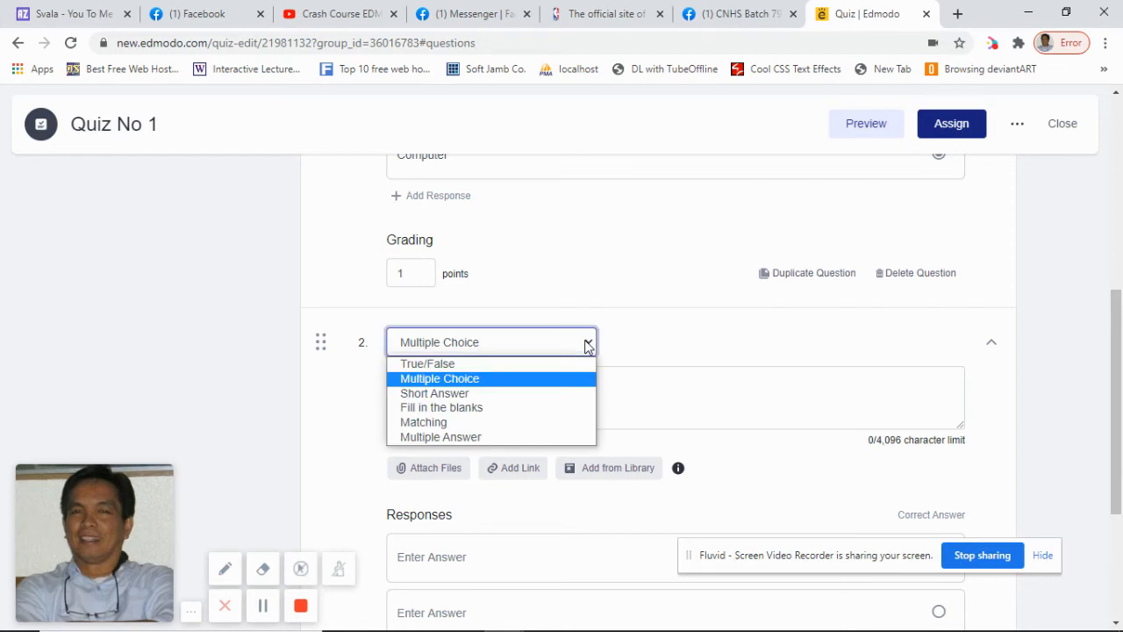
{"action": "left_click", "coordinate": [468, 408]}
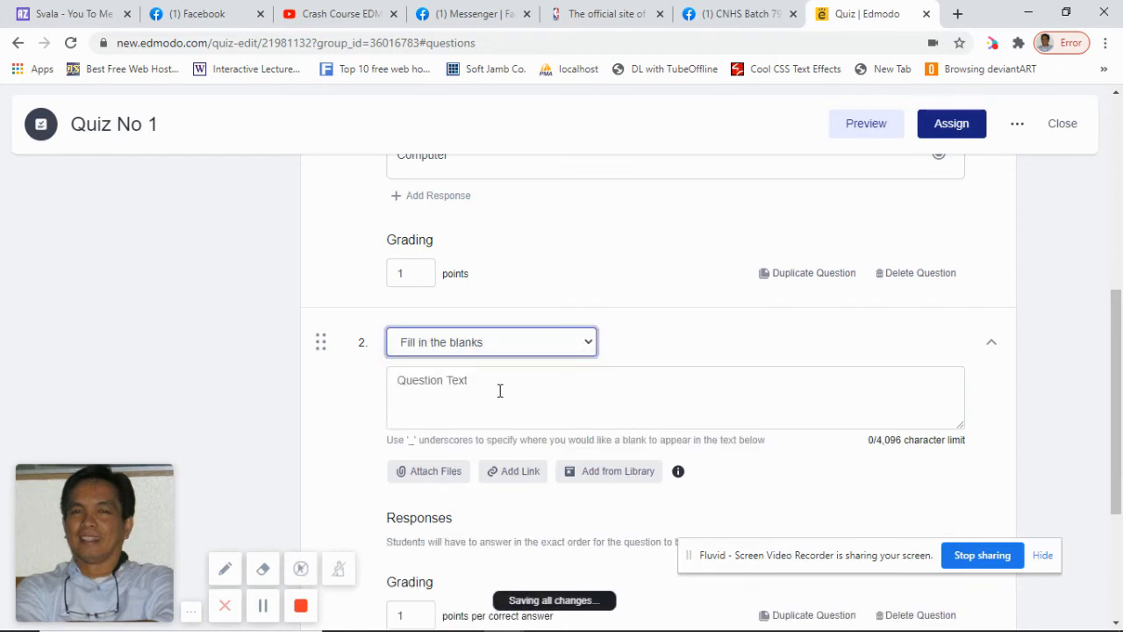
Enter question 2's text: "The components of an Information System are : Hardware, Software, Data, Processes and" followed by a blank made of underscores
{"action": "left_click", "coordinate": [499, 391]}
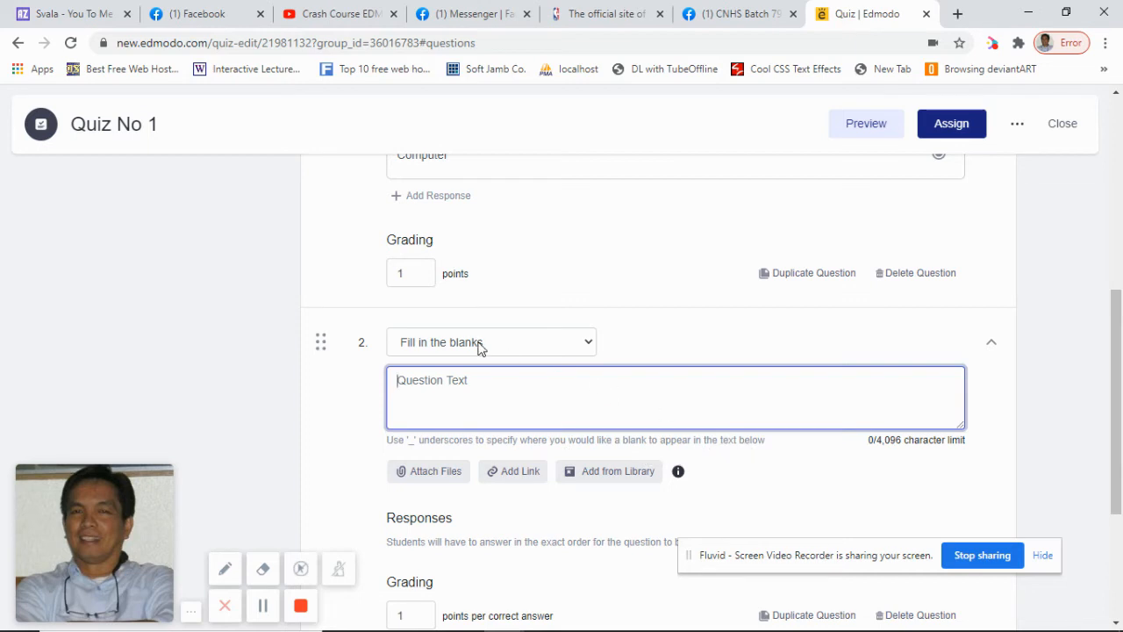
{"action": "type", "text": "The components of an Information System are : Hardware, Software, Data, Processes and"}
{"action": "type", "text": "___________"}
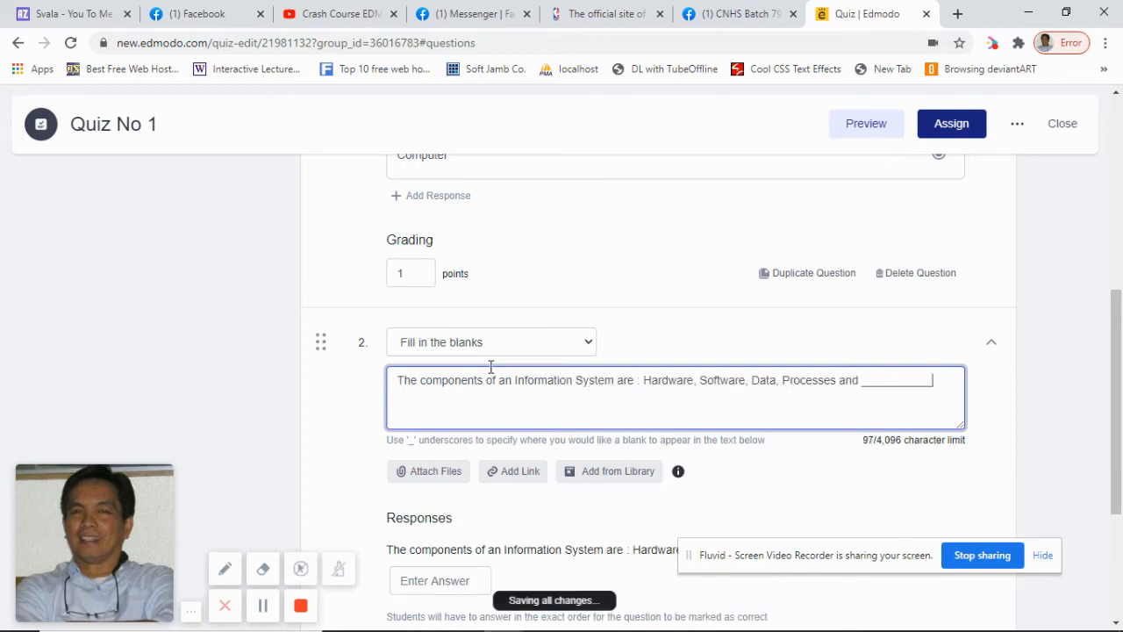
Enter "Peopleware" as the correct answer for the blank in question 2
{"action": "scroll", "coordinate": [506, 509], "scroll_direction": "down", "scroll_amount": 2}
{"action": "left_click", "coordinate": [446, 411]}
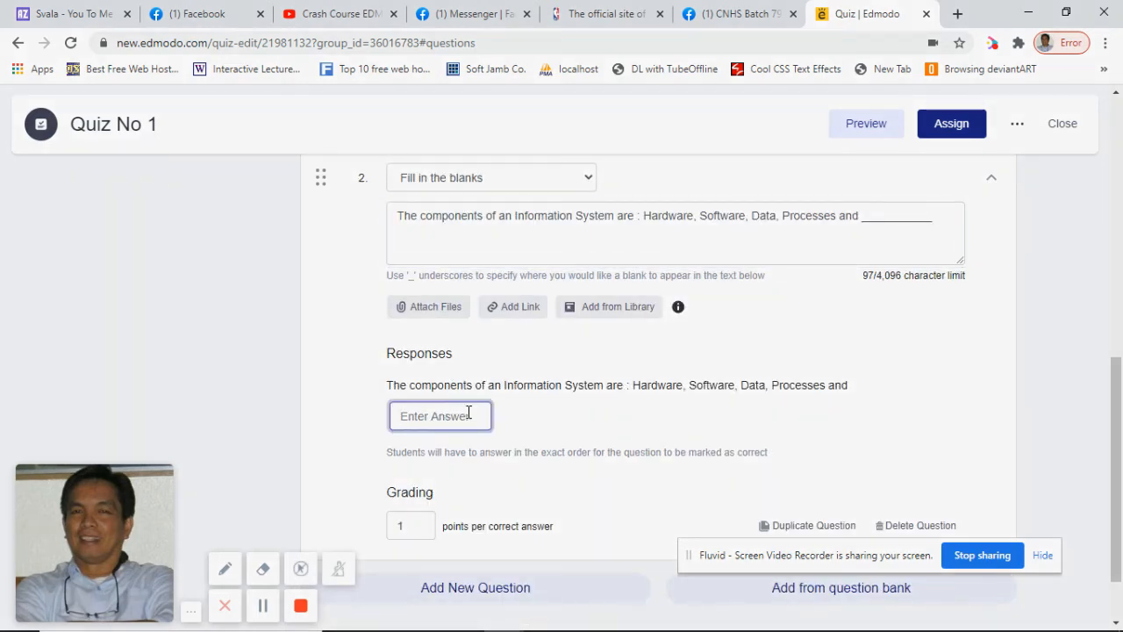
{"action": "type", "text": "Peopleware"}
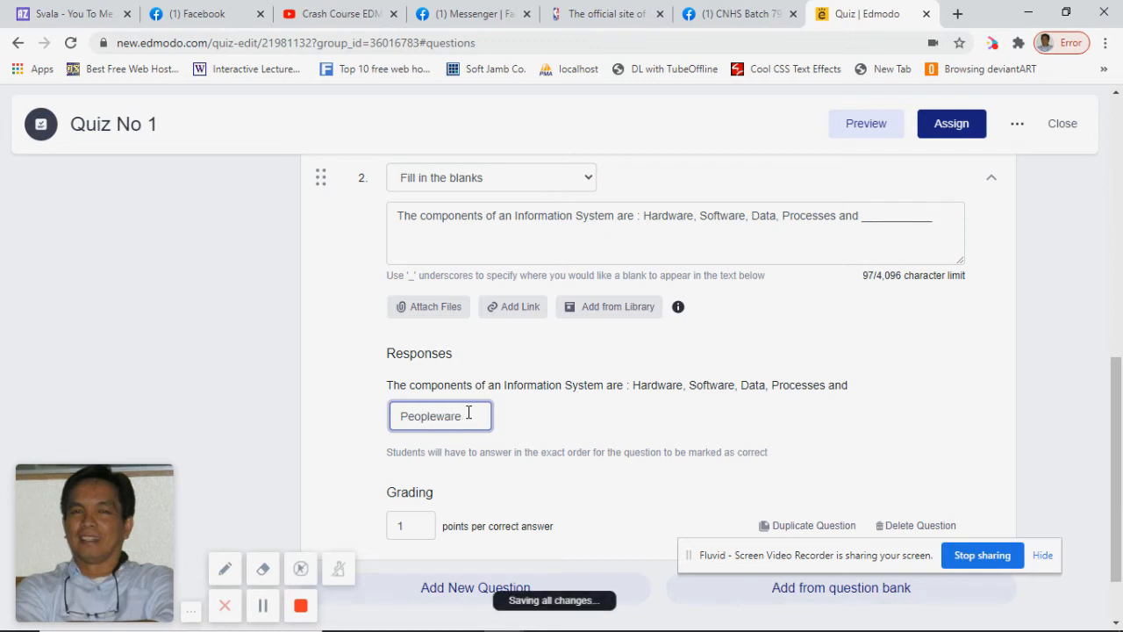
Add a new question below question 2 and change its type to Multiple Answer
{"action": "scroll", "coordinate": [439, 401], "scroll_direction": "down", "scroll_amount": 1}
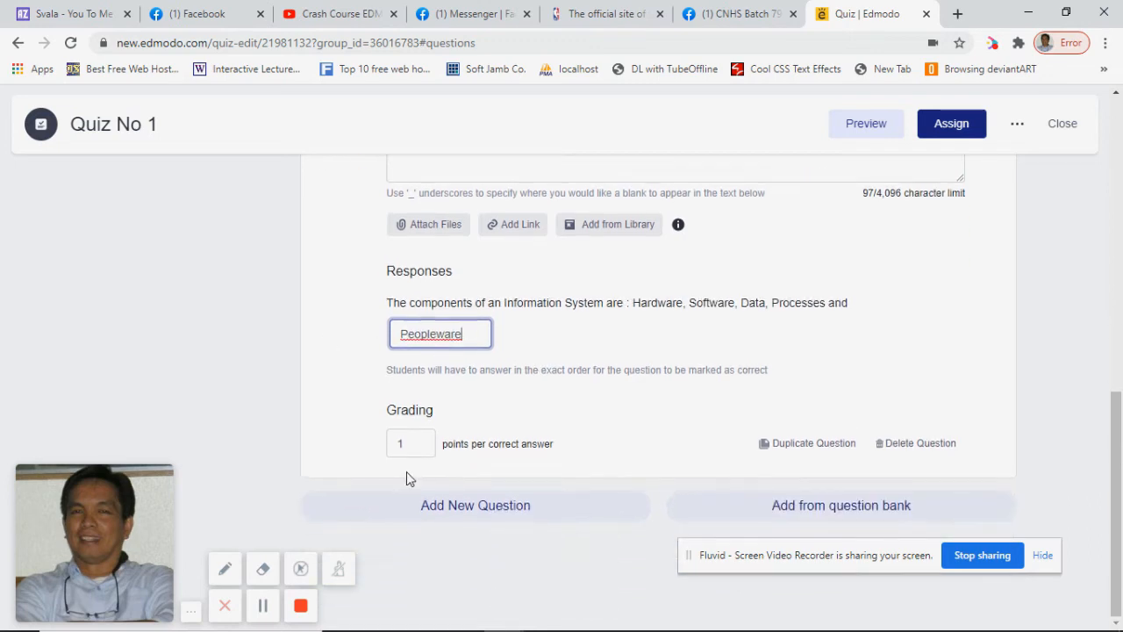
{"action": "left_click", "coordinate": [492, 504]}
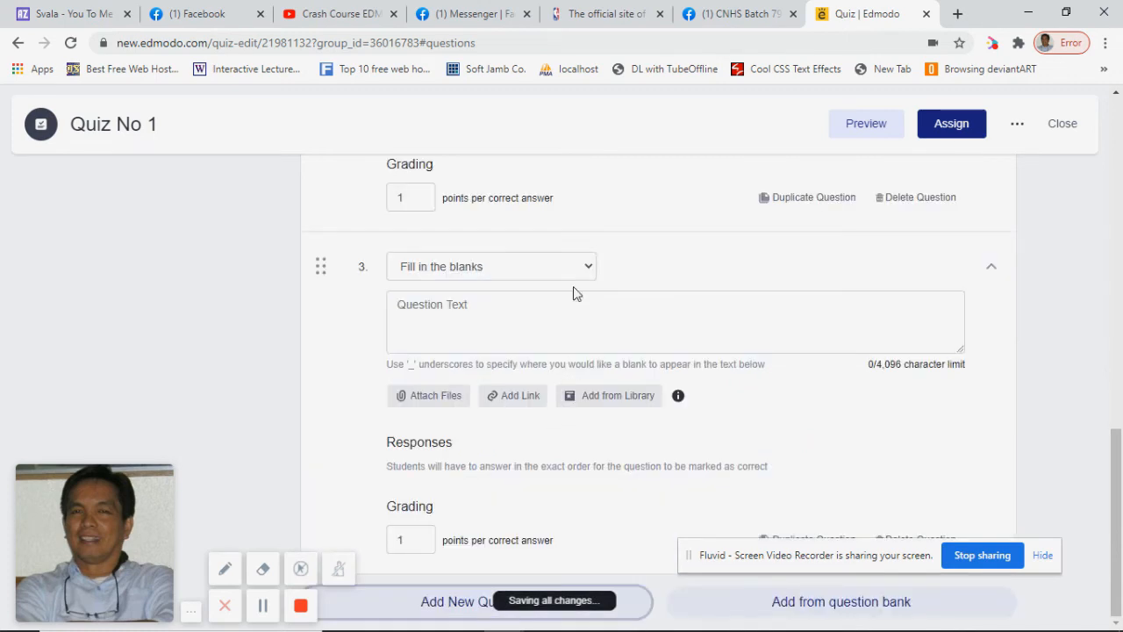
{"action": "left_click", "coordinate": [586, 263]}
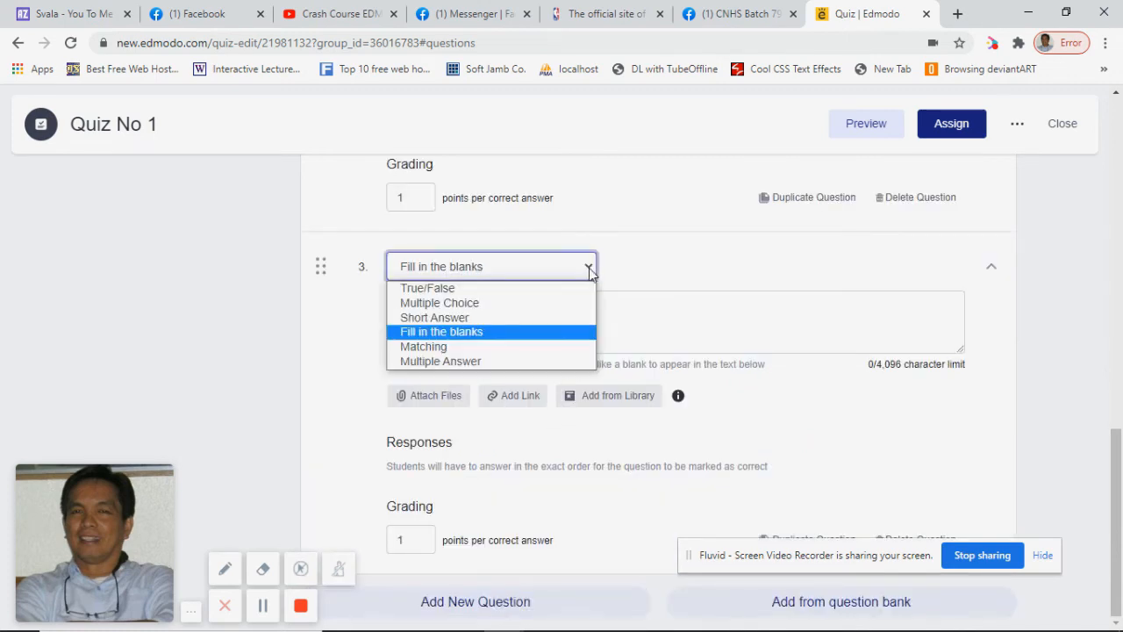
{"action": "left_click", "coordinate": [439, 362]}
Fill in question 3's first three responses with "windows operating system", "keyboard" and "mouse"
{"action": "scroll", "coordinate": [491, 341], "scroll_direction": "down", "scroll_amount": 2}
{"action": "left_click", "coordinate": [491, 341]}
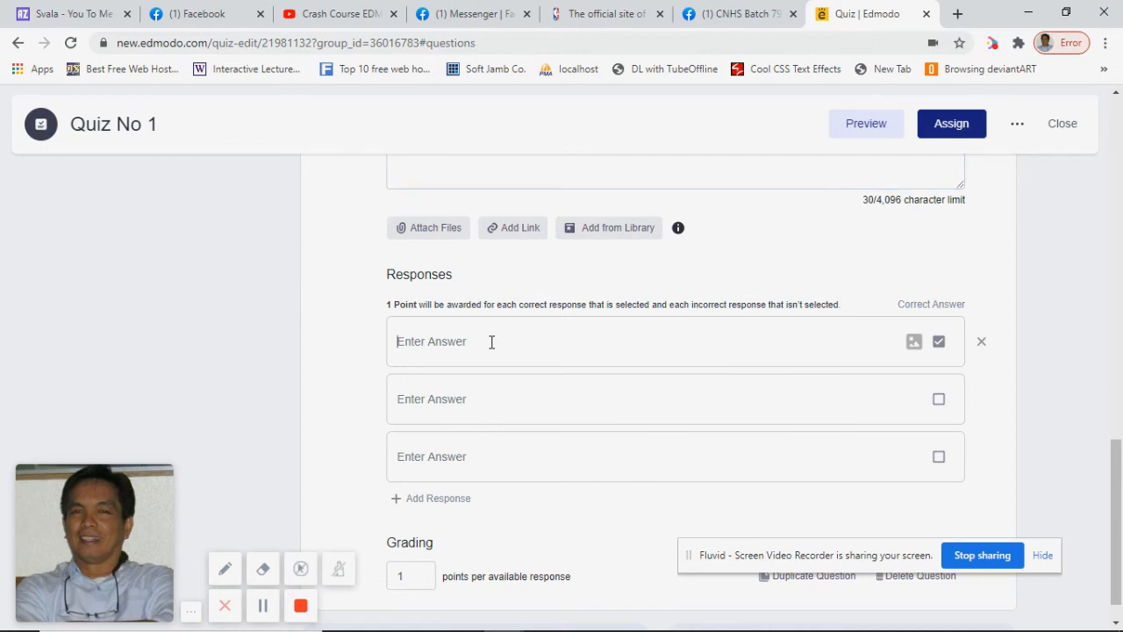
{"action": "type", "text": "wind"}
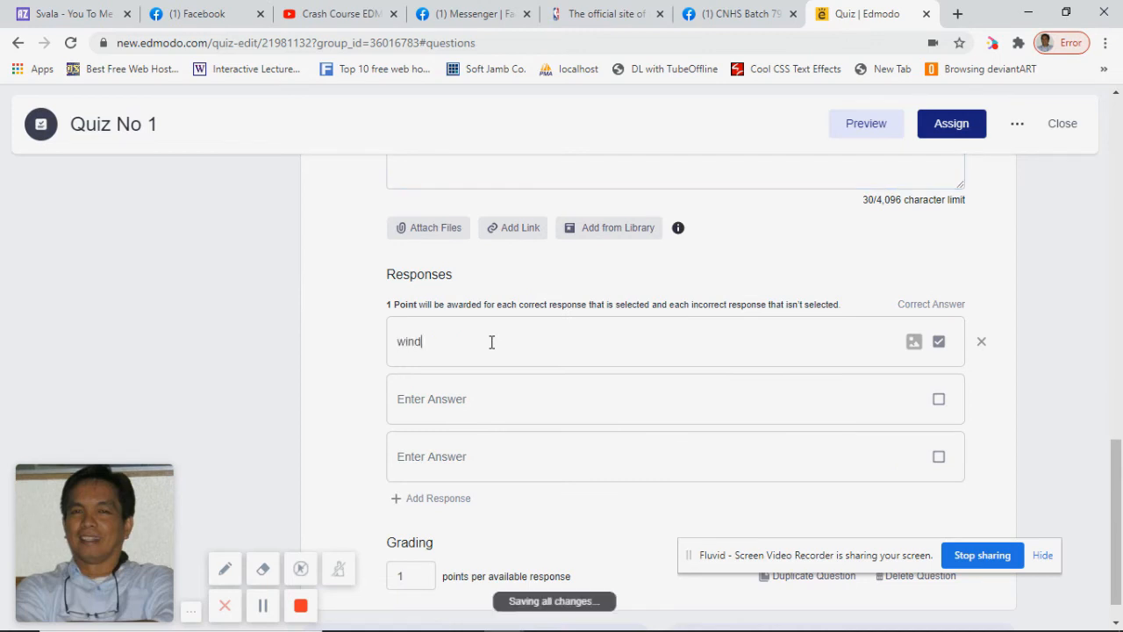
{"action": "type", "text": "ows operating system"}
{"action": "key", "text": "Tab"}
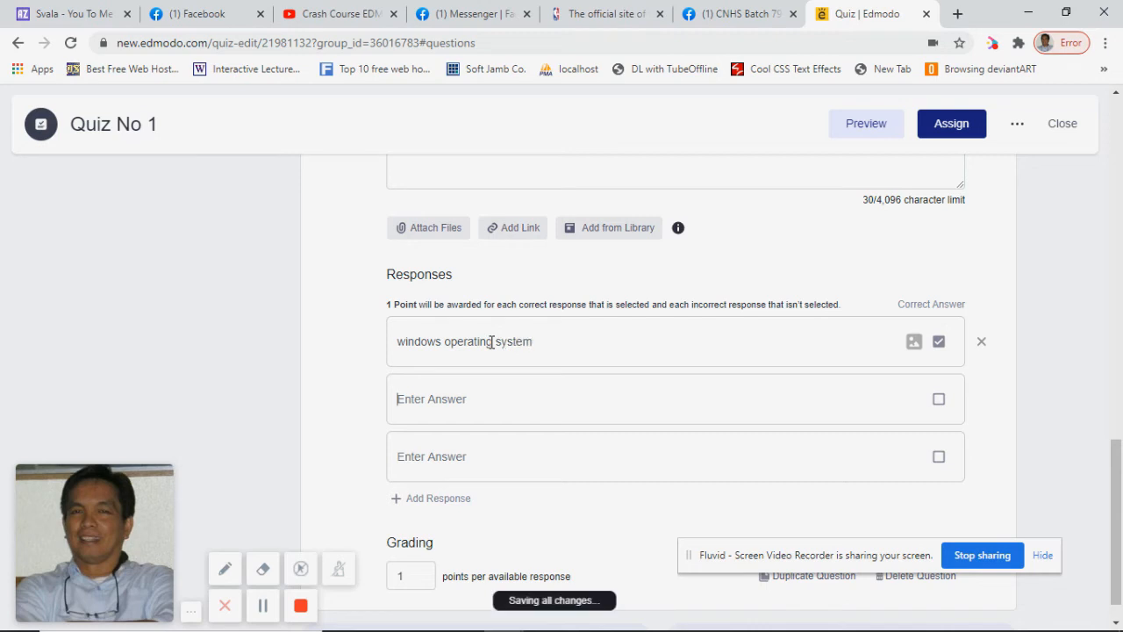
{"action": "type", "text": "keyboard"}
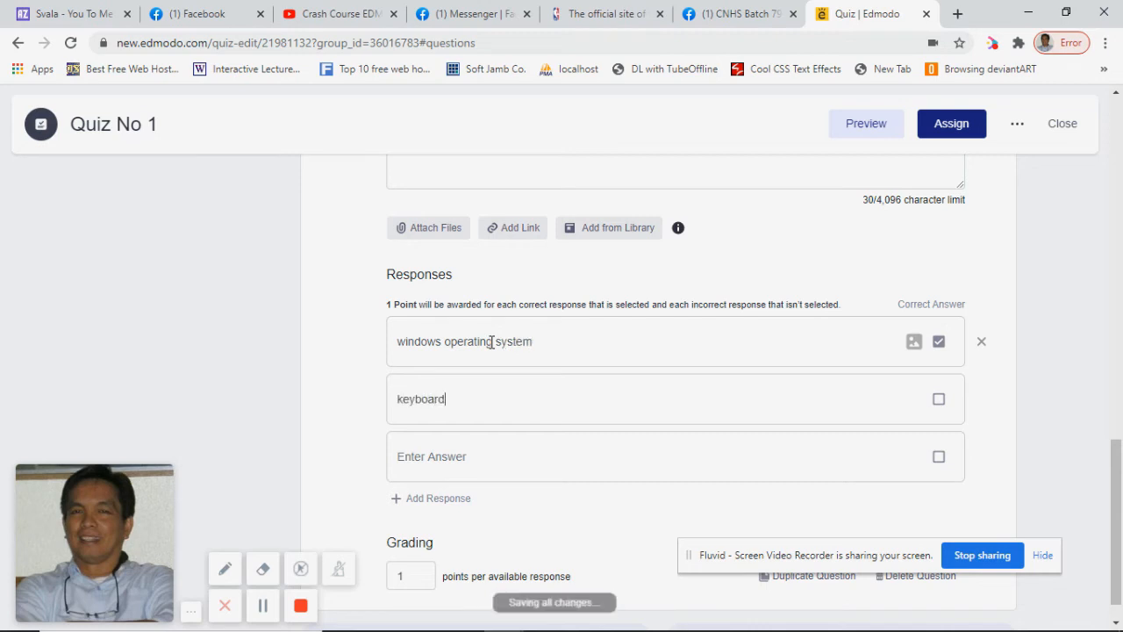
{"action": "key", "text": "Tab"}
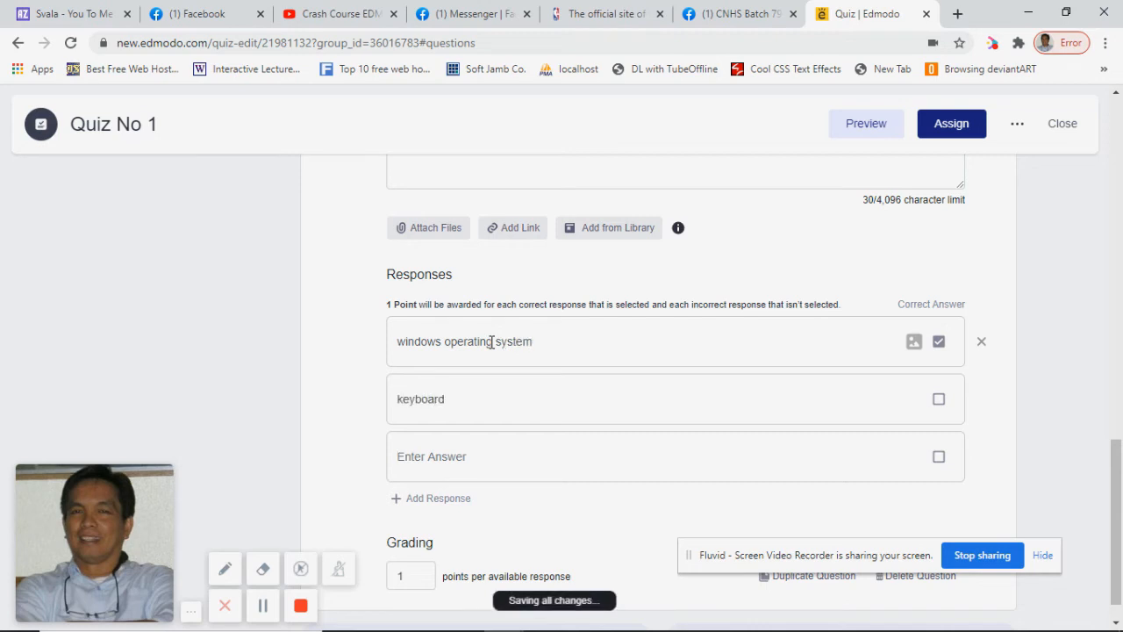
{"action": "type", "text": "mouse"}
{"action": "key", "text": "Tab"}
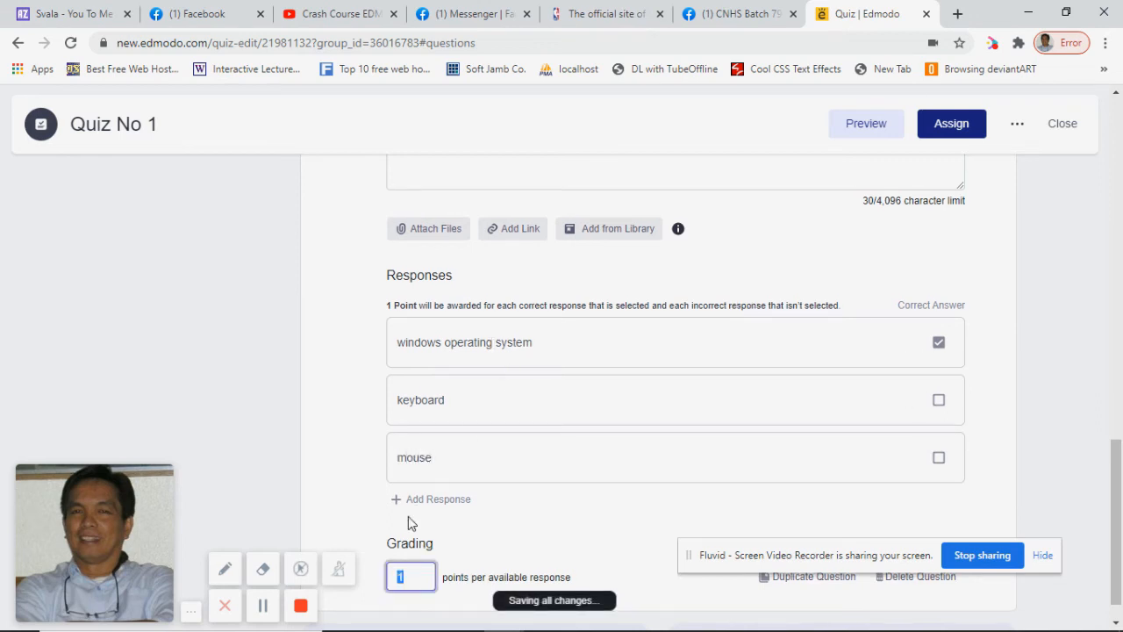
Add a fourth response to question 3 with the text "microsoft word"
{"action": "left_click", "coordinate": [433, 499]}
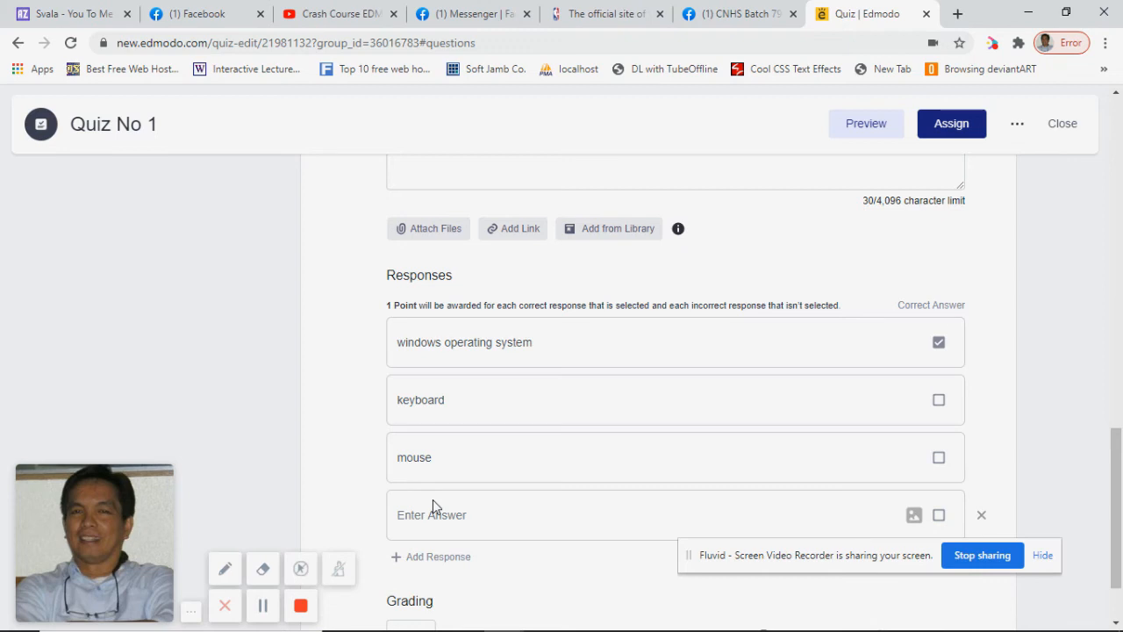
{"action": "left_click", "coordinate": [437, 510]}
{"action": "type", "text": "microsoft word"}
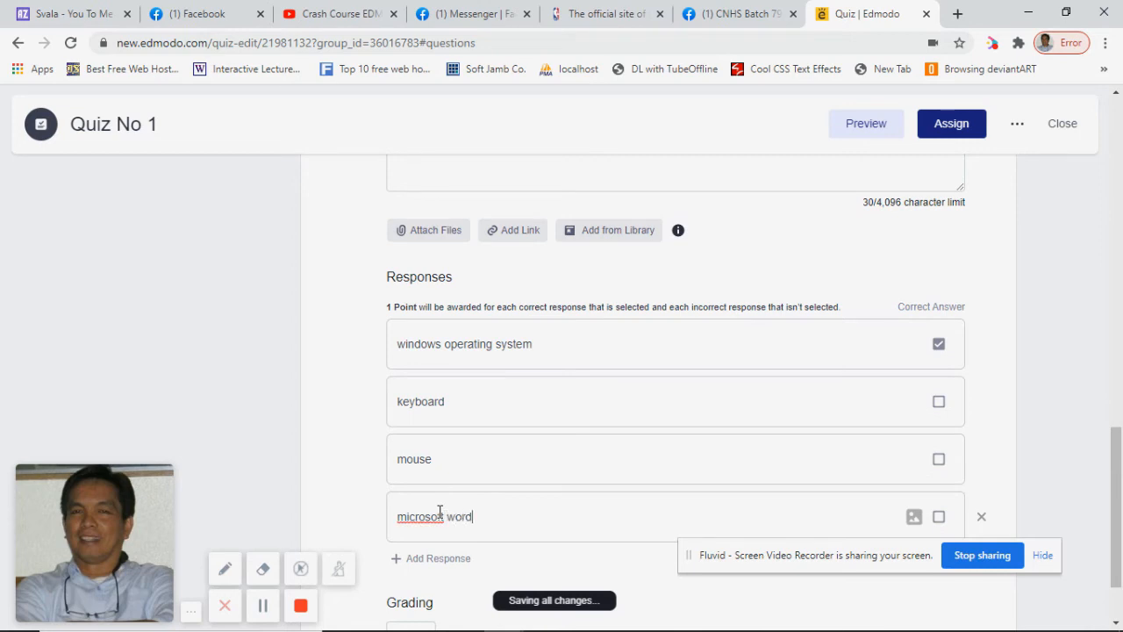
Mark only keyboard and mouse as question 3's correct answers, and set its grading to 2 points per available response
{"action": "left_click", "coordinate": [940, 407]}
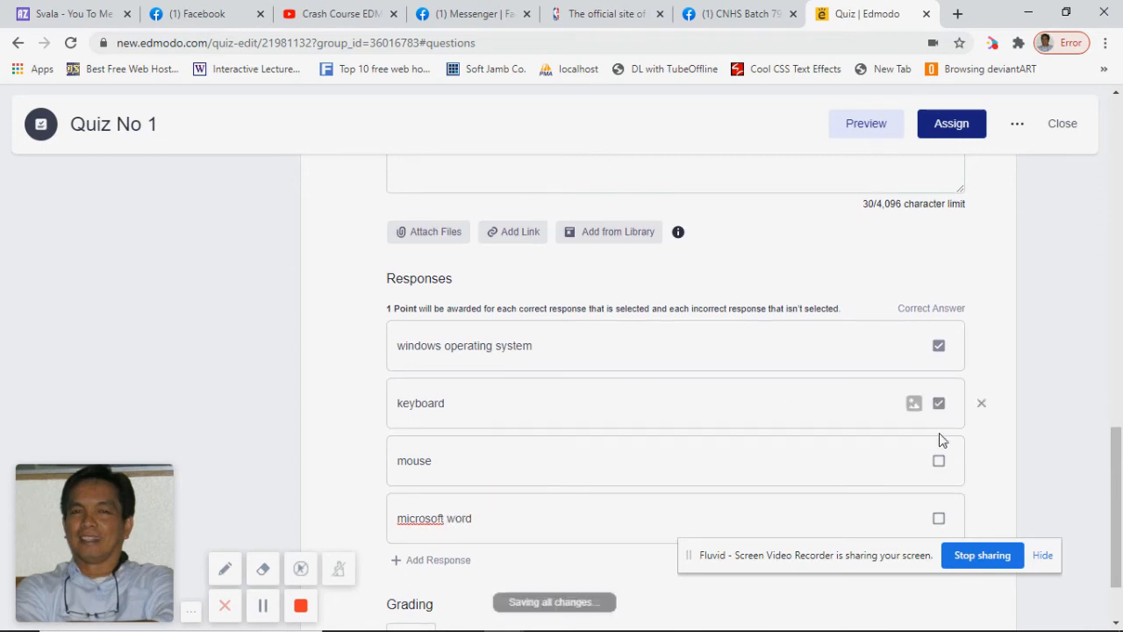
{"action": "left_click", "coordinate": [940, 466]}
{"action": "left_click", "coordinate": [939, 348]}
{"action": "scroll", "coordinate": [661, 449], "scroll_direction": "down", "scroll_amount": 1}
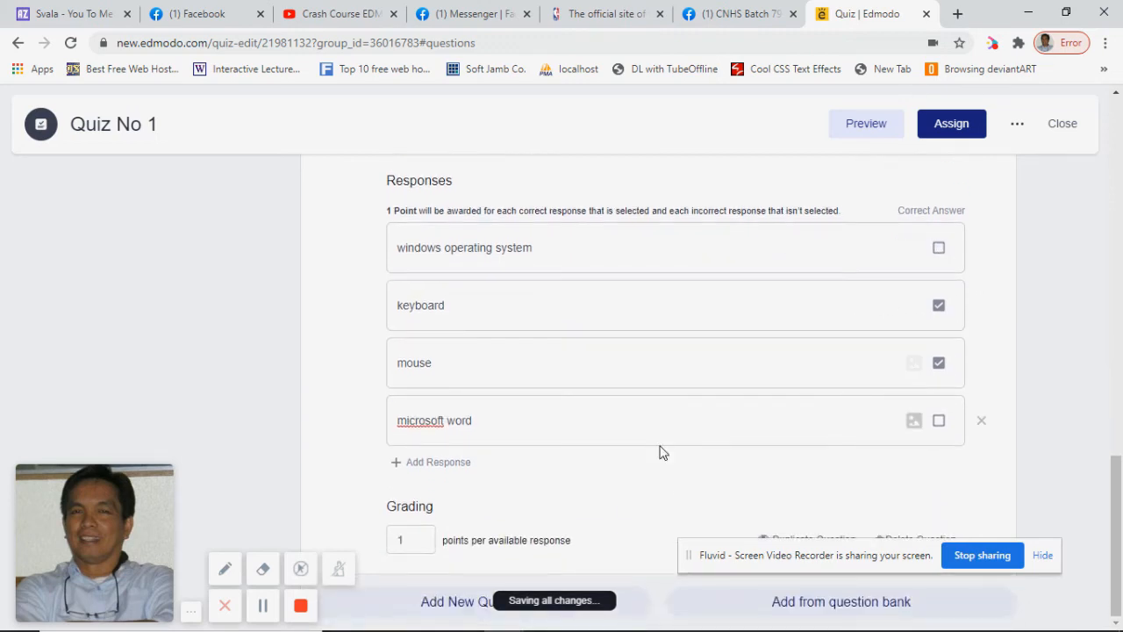
{"action": "double_click", "coordinate": [413, 536]}
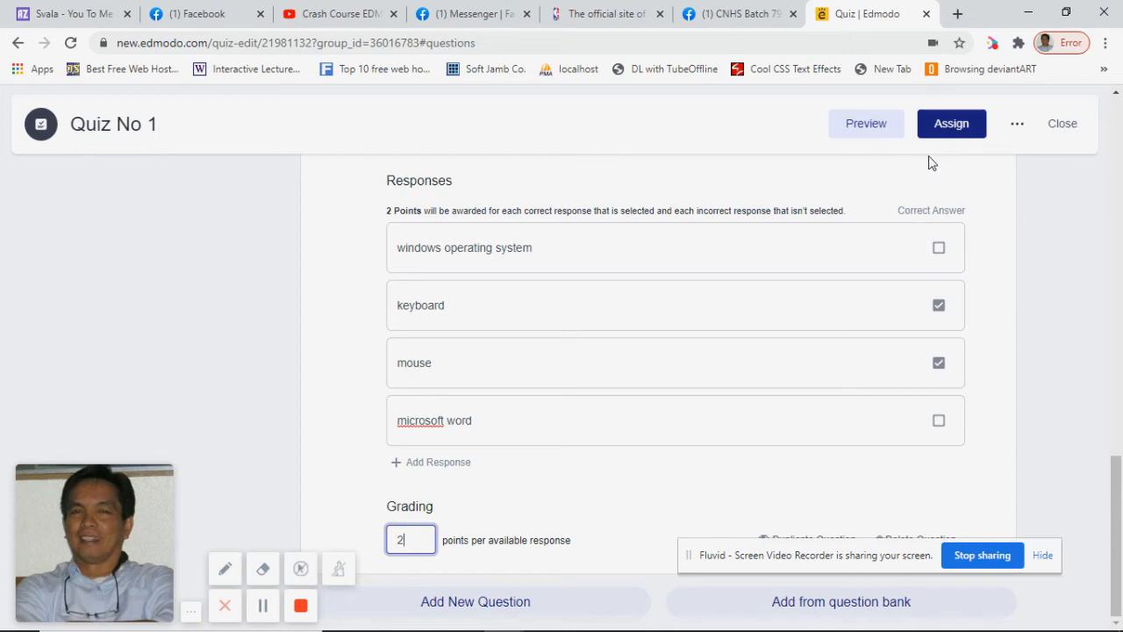
Start assigning the quiz to TestClass and set its due date to 08/31/2020
{"action": "left_click", "coordinate": [948, 127]}
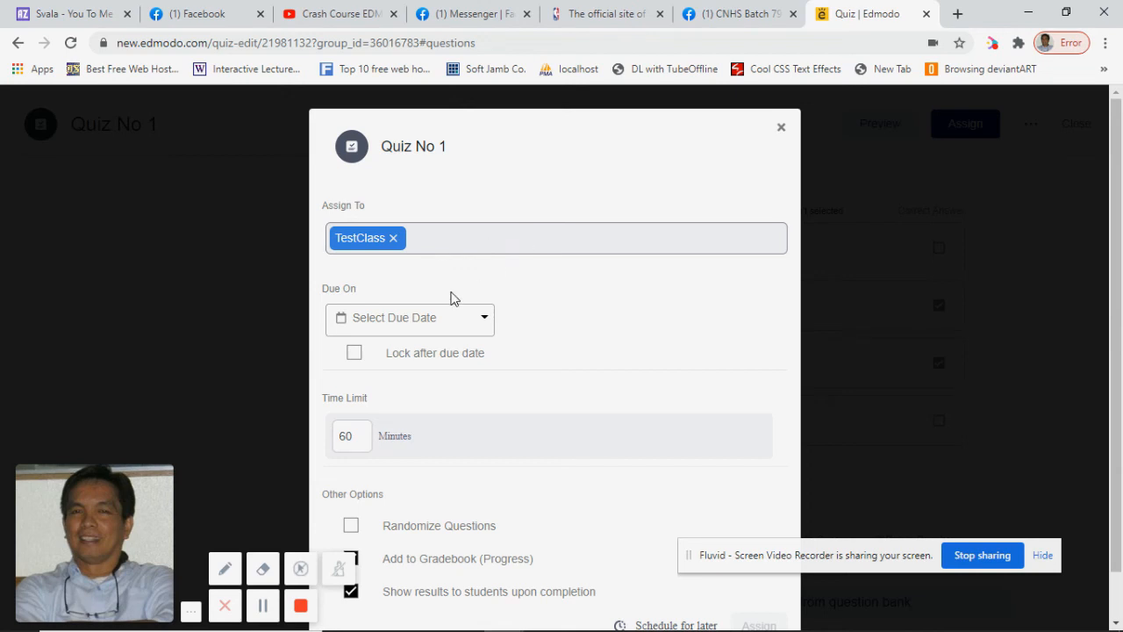
{"action": "left_click", "coordinate": [481, 323]}
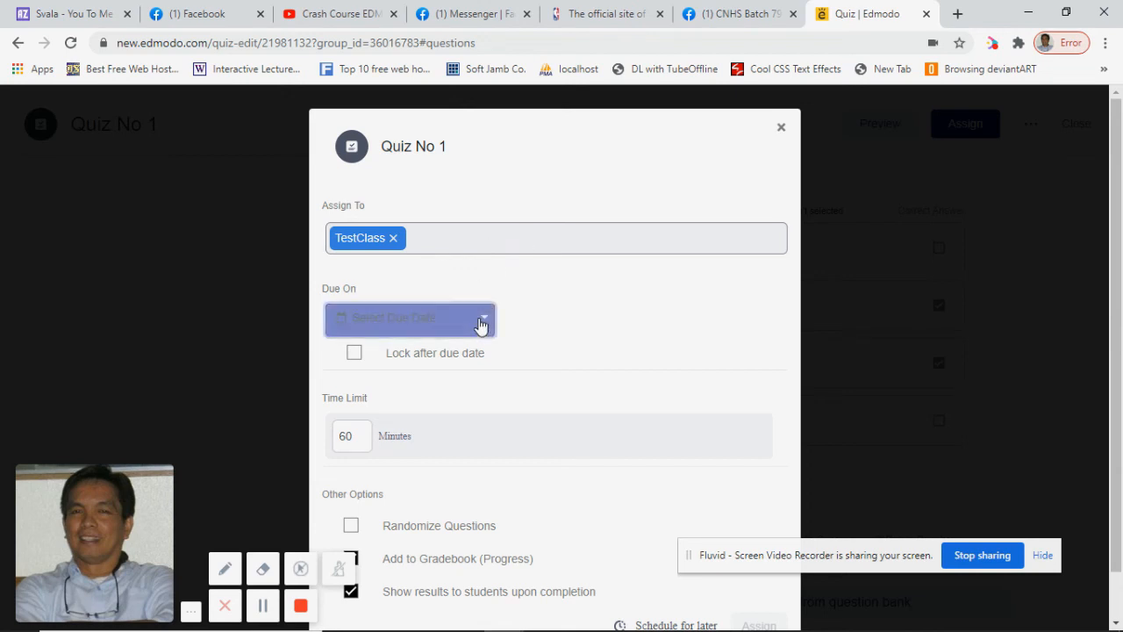
{"action": "scroll", "coordinate": [628, 333], "scroll_direction": "down", "scroll_amount": 1}
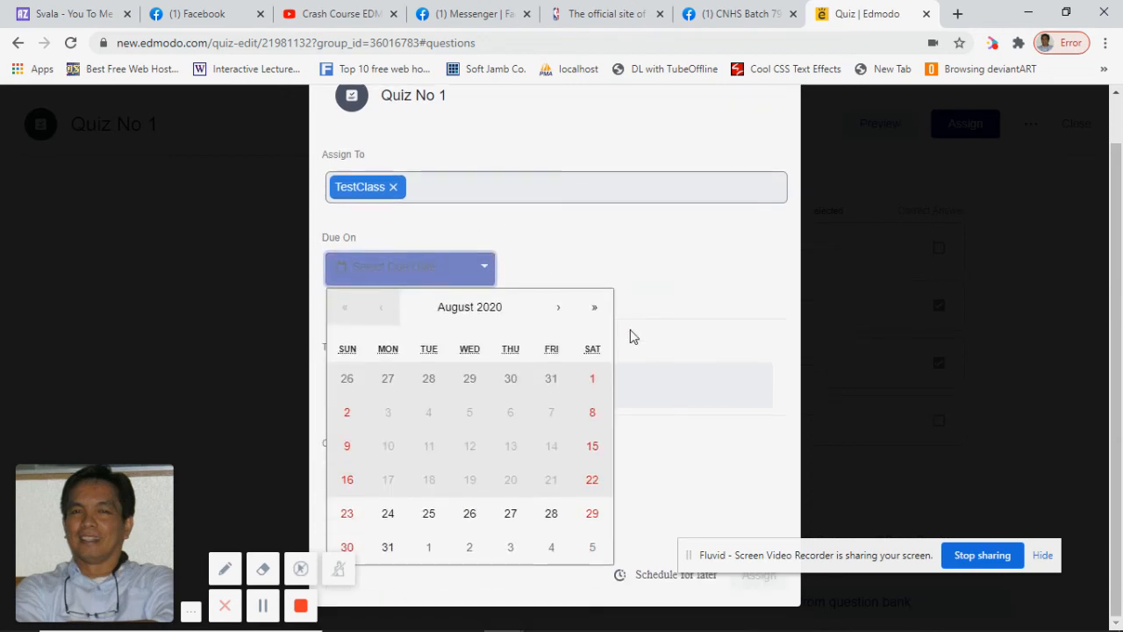
{"action": "left_click", "coordinate": [387, 548]}
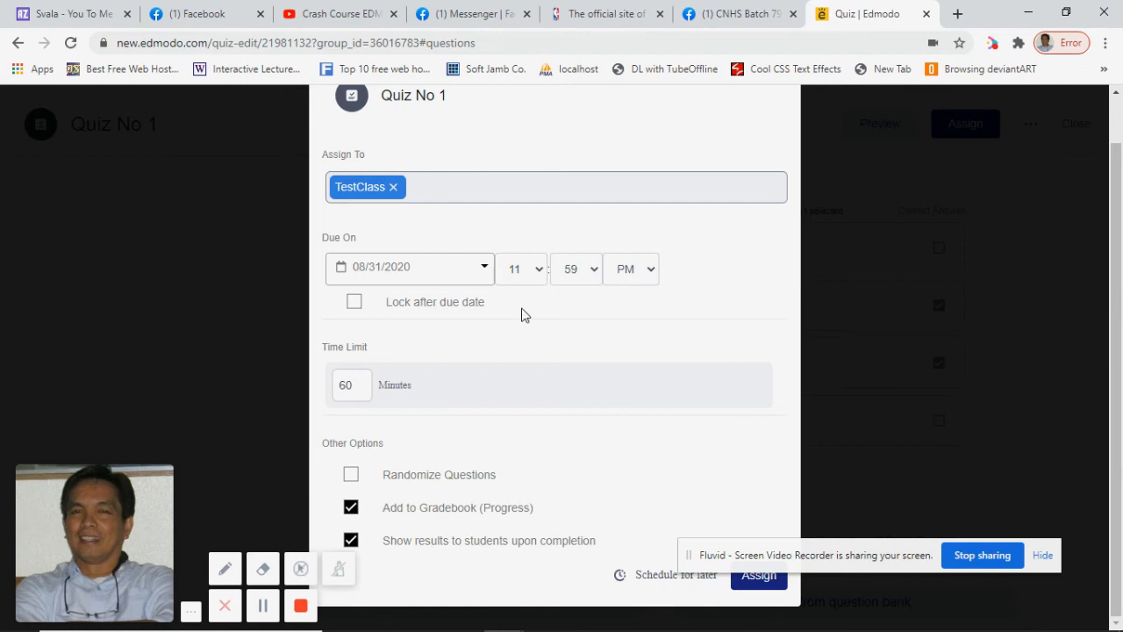
Lock the quiz after its due date and turn on Randomize Questions, moving the screen-sharing notice out of the way
{"action": "left_click", "coordinate": [355, 302]}
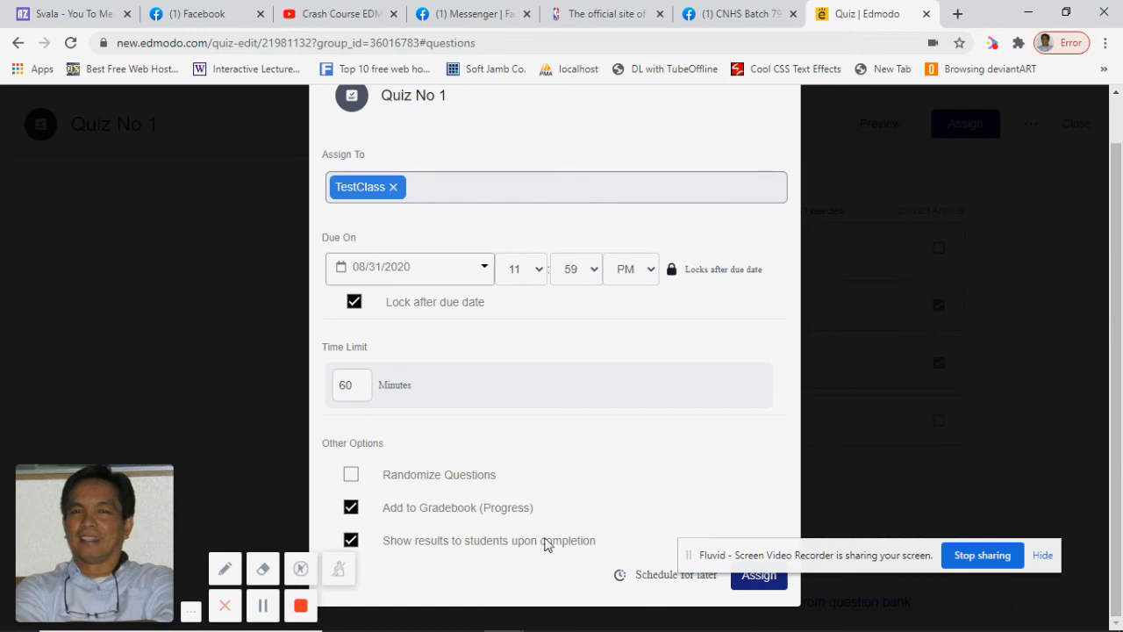
{"action": "left_click_drag", "start_coordinate": [839, 554], "coordinate": [934, 420]}
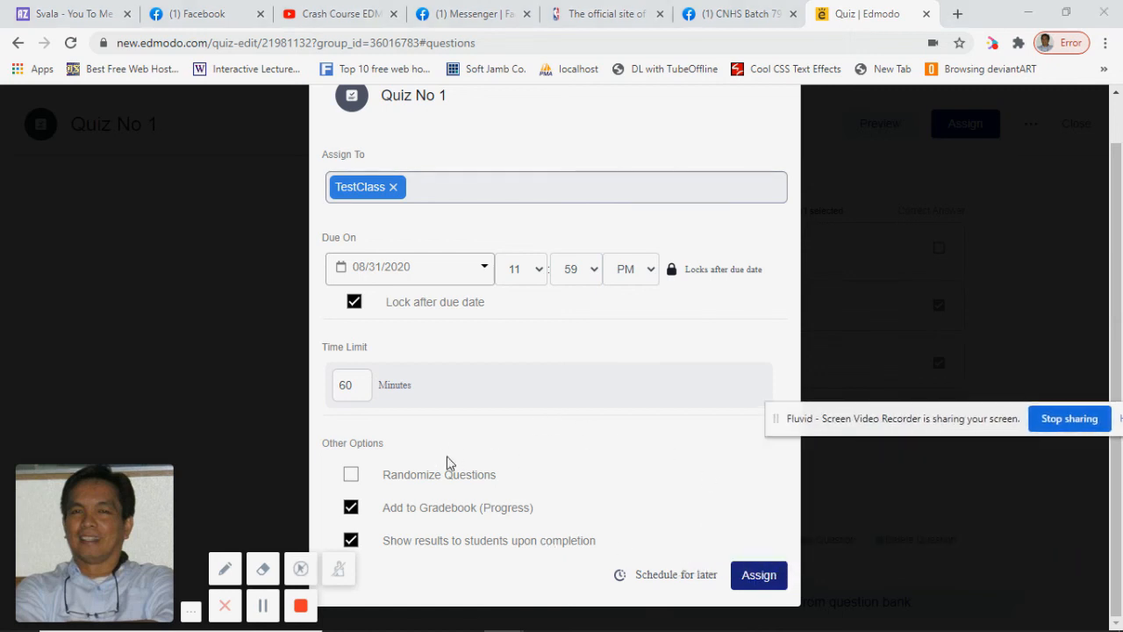
{"action": "left_click", "coordinate": [350, 475]}
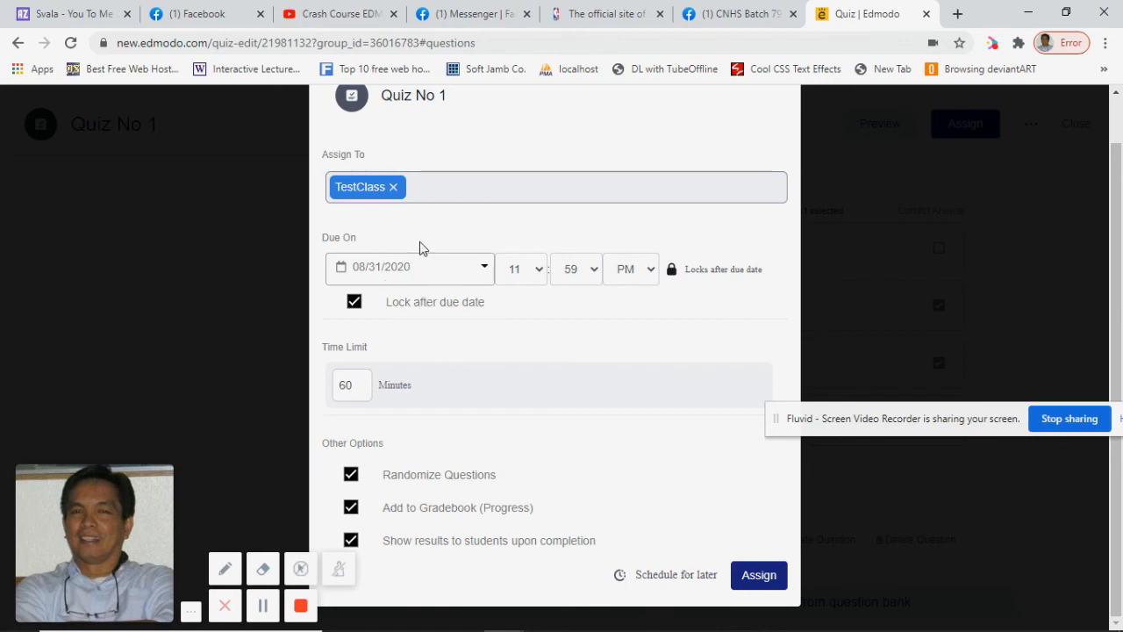
Assign the quiz with these settings, dismiss the confirmation and go to the quiz's post in the class feed
{"action": "left_click", "coordinate": [765, 582]}
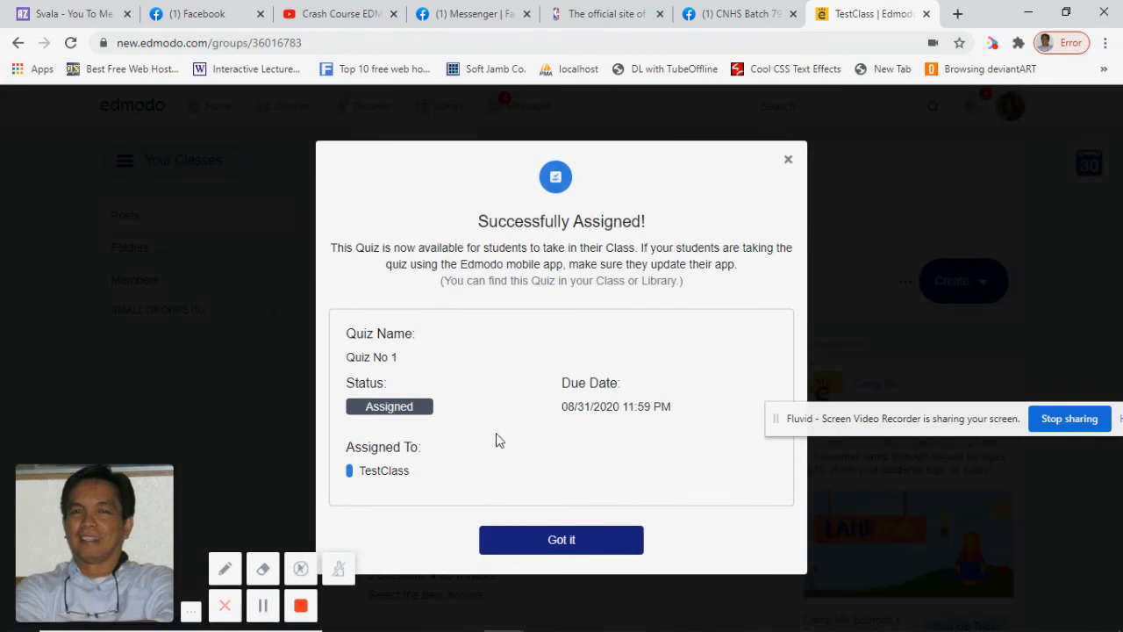
{"action": "left_click", "coordinate": [545, 546]}
{"action": "scroll", "coordinate": [579, 479], "scroll_direction": "down", "scroll_amount": 2}
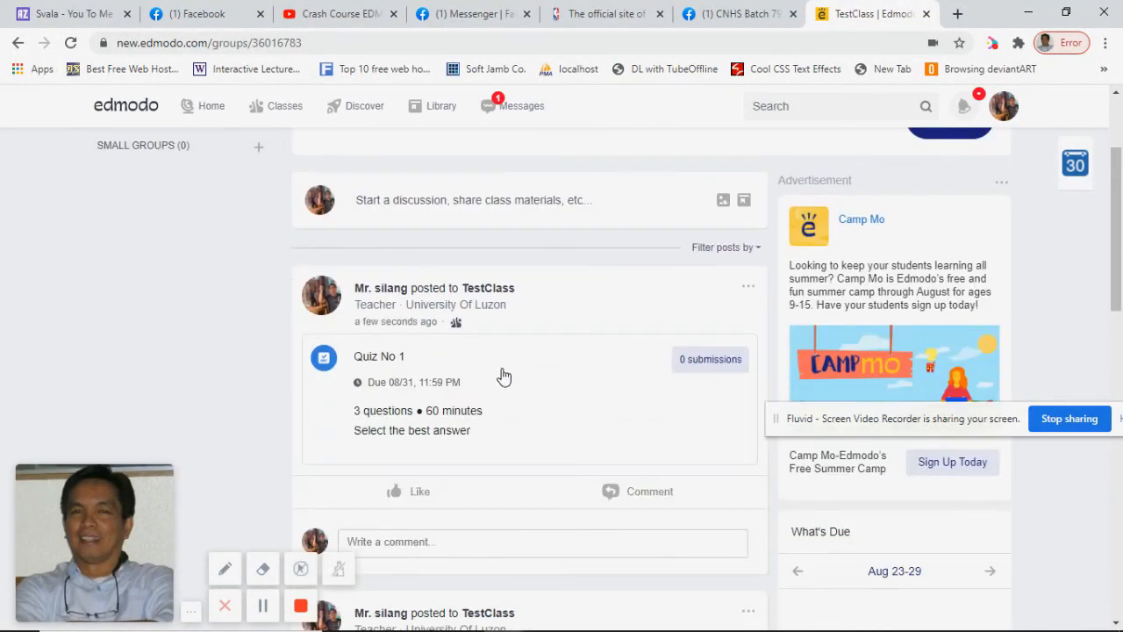